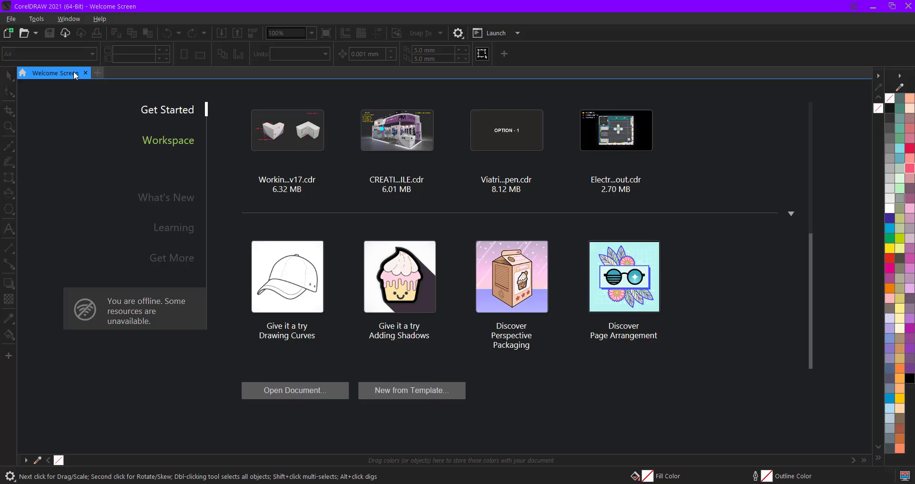
Close the welcome screen and create a new one-page A4 portrait document in CMYK.
middle_click(68, 72)
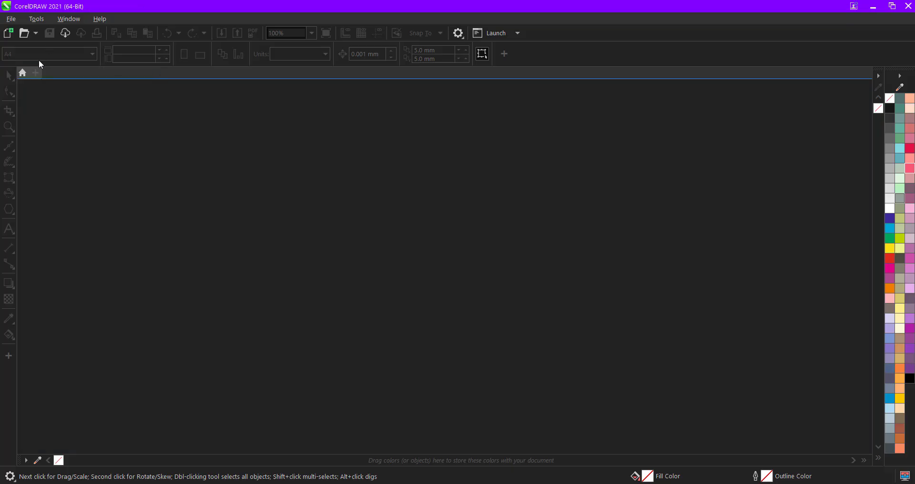
left_click(8, 32)
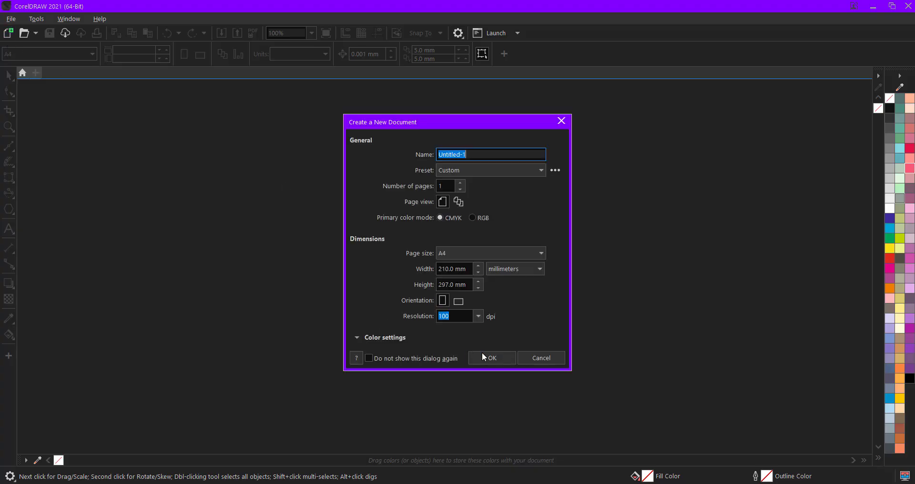
left_click(486, 357)
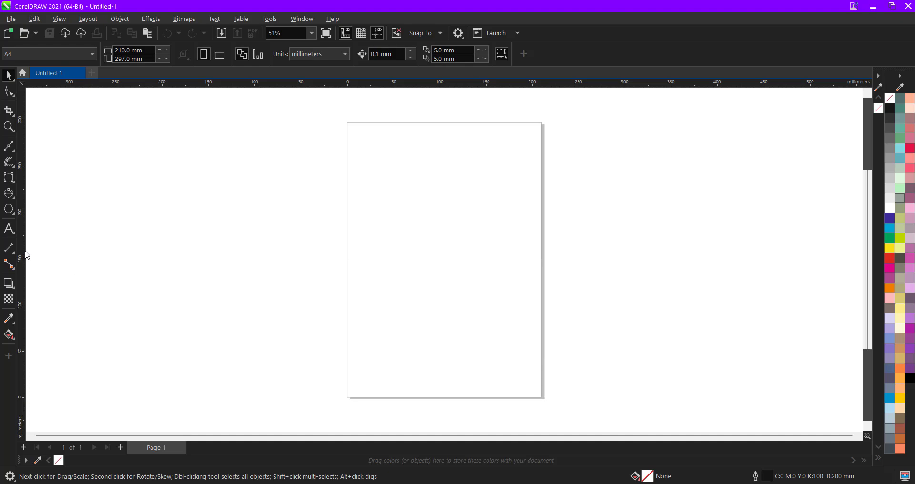
Draw a rectangle about 229 mm wide and 79 mm high and move it off the page to its left.
left_click(14, 232)
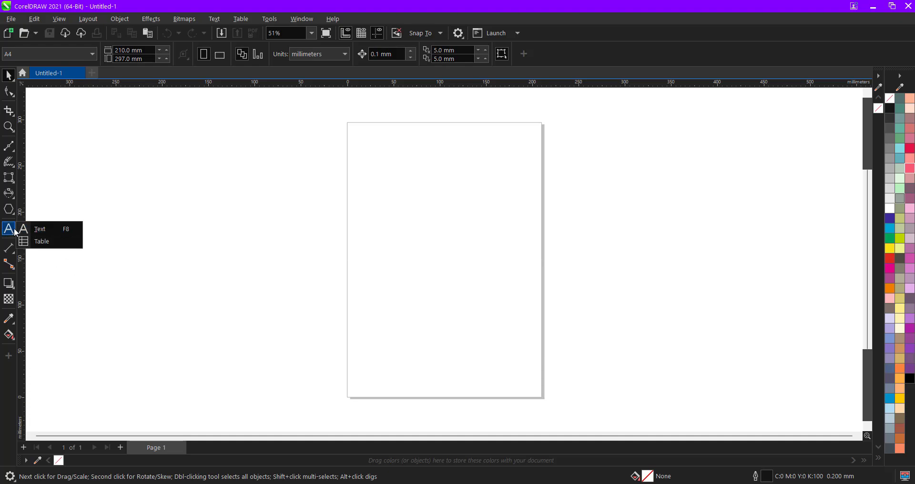
mouse_move(11, 257)
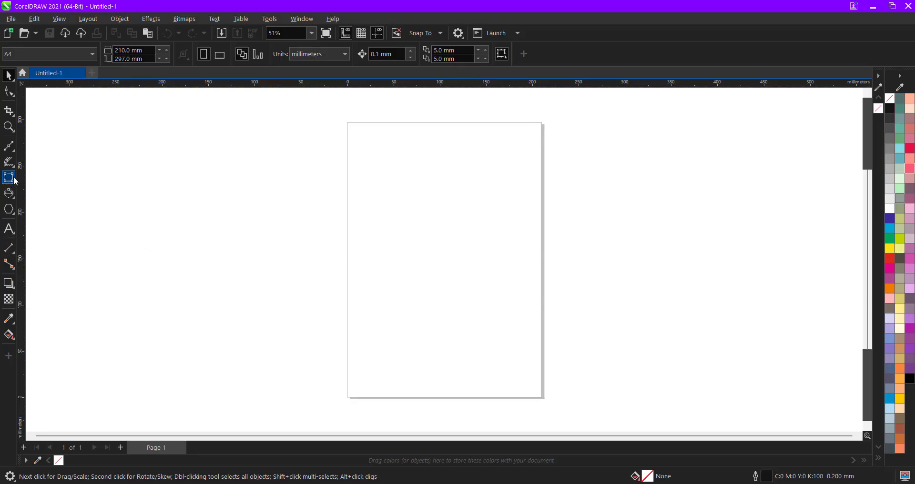
mouse_move(15, 182)
left_click(48, 178)
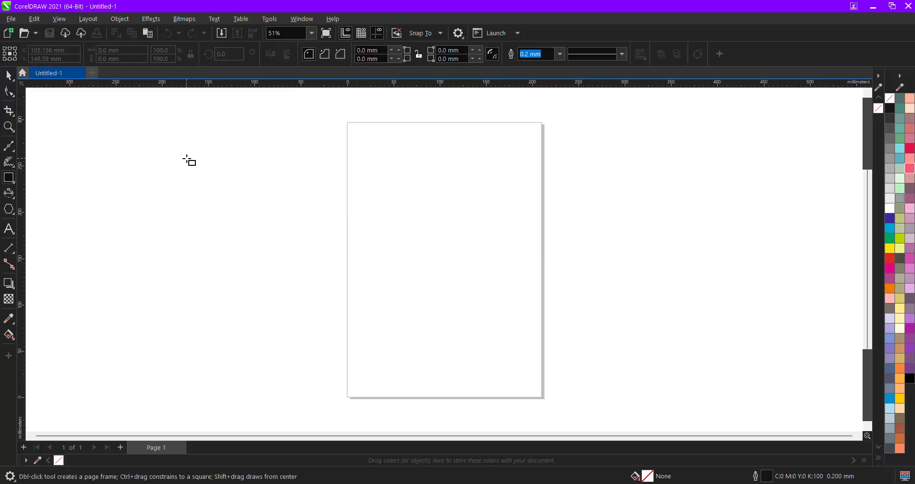
left_click_drag(311, 184, 524, 256)
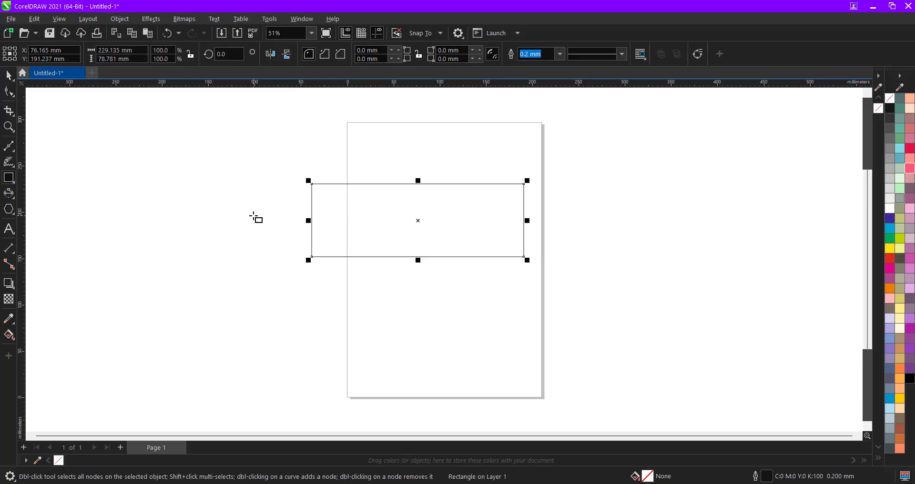
key("space")
left_click_drag(377, 215, 135, 214)
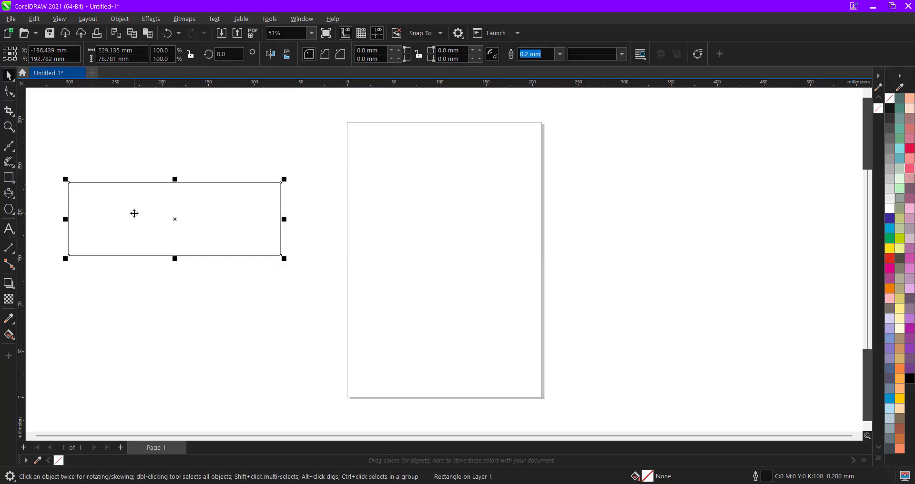
Check the rectangle's width and height in its object size values.
scroll(135, 214, "left", 3)
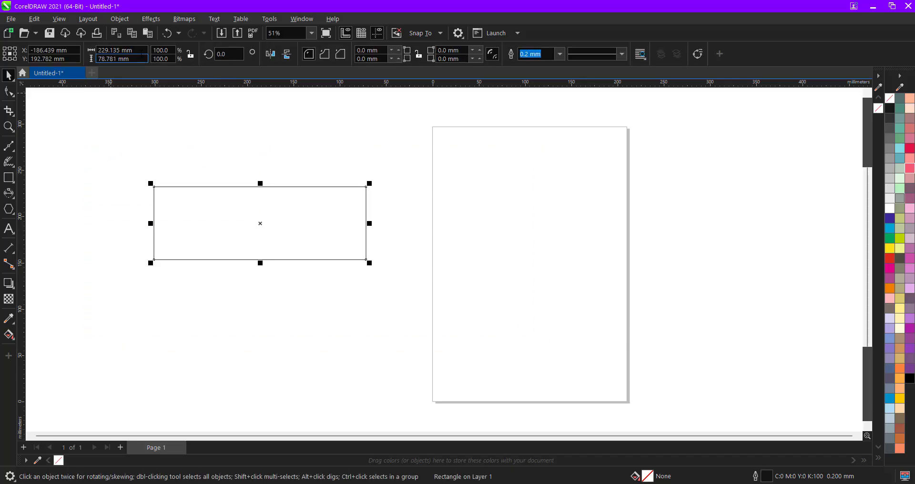
left_click(118, 50)
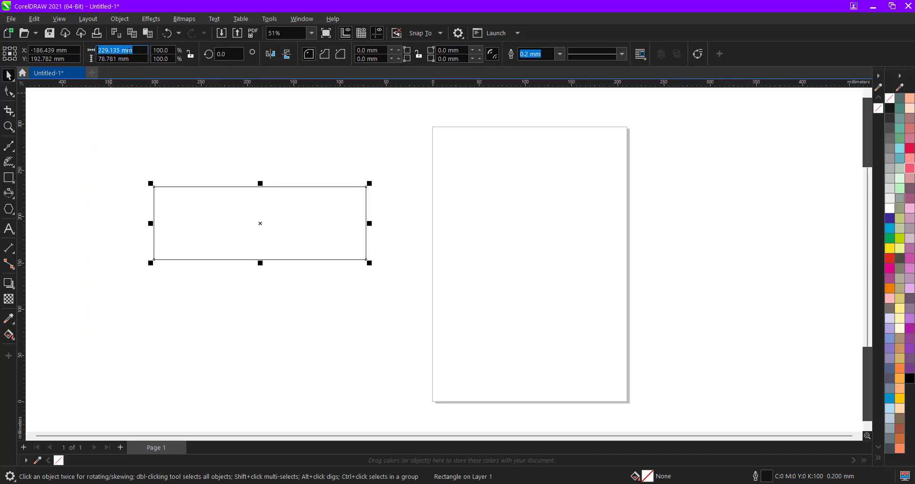
left_click(120, 50)
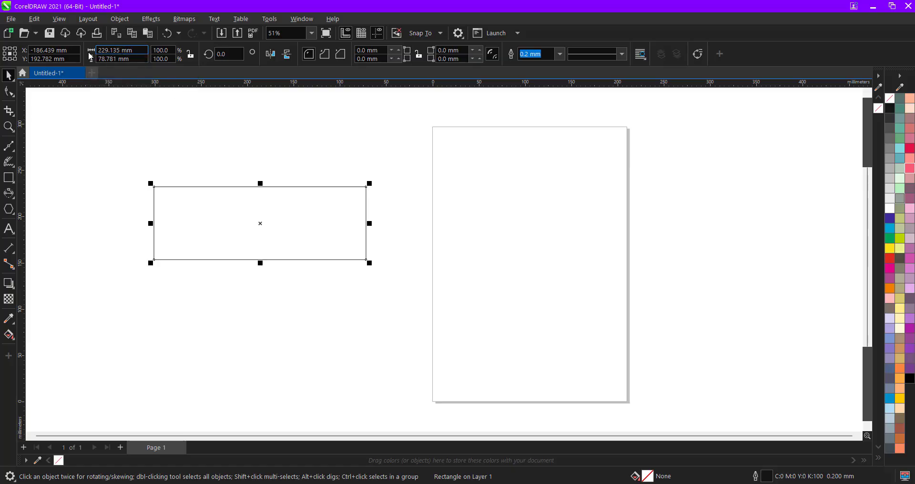
left_click(167, 139)
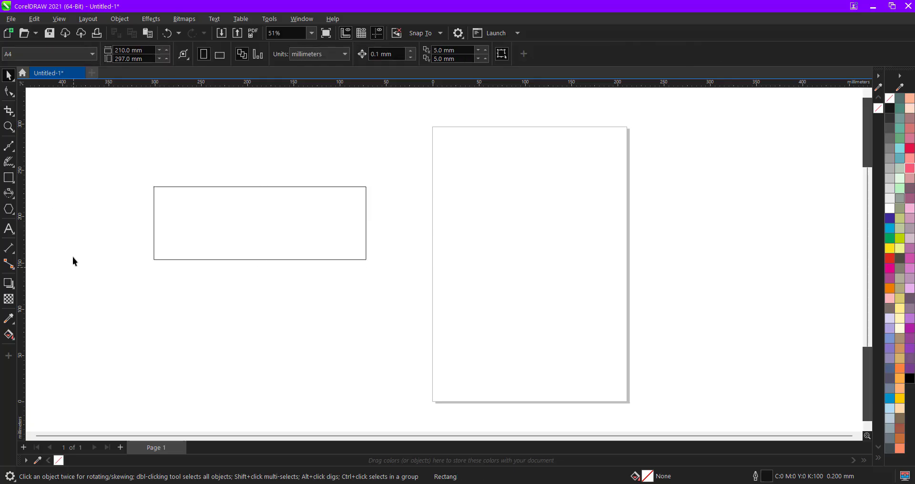
Add a Parallel Dimension along the rectangle's top edge from corner to corner, with the dimension line above it.
left_click(10, 251)
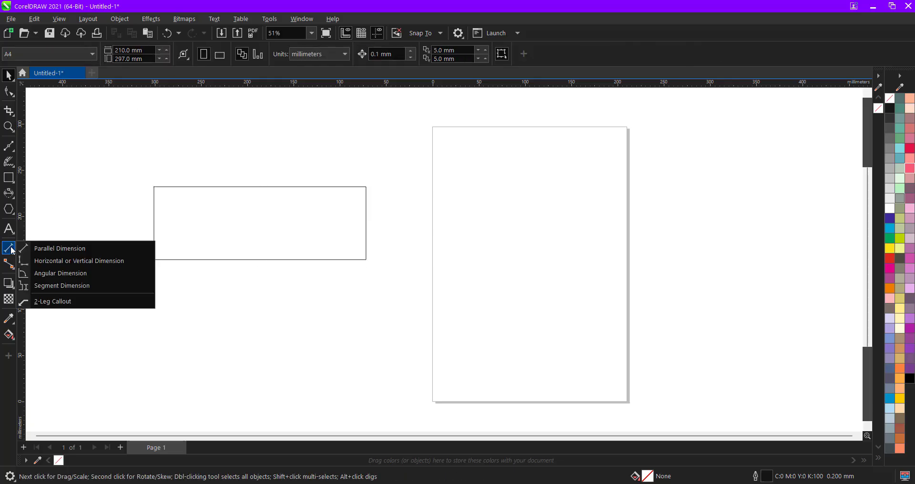
left_click(56, 251)
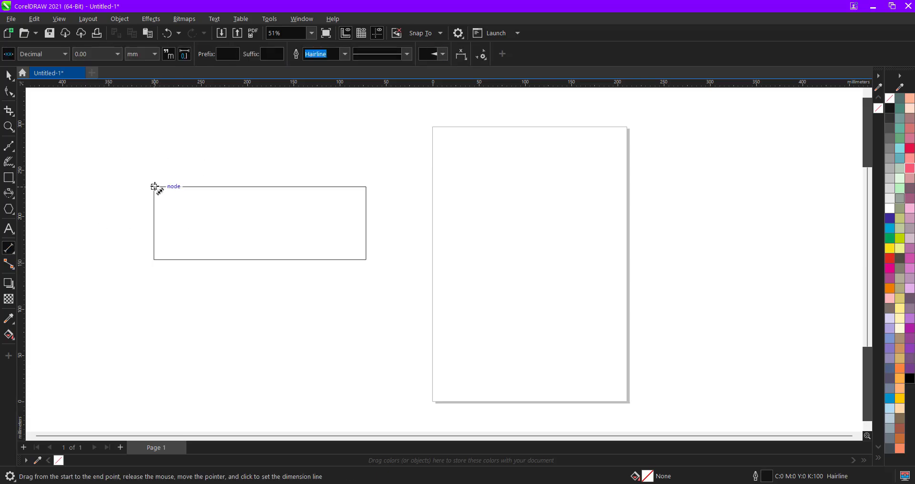
left_click_drag(156, 186, 365, 187)
left_click(294, 151)
key("space")
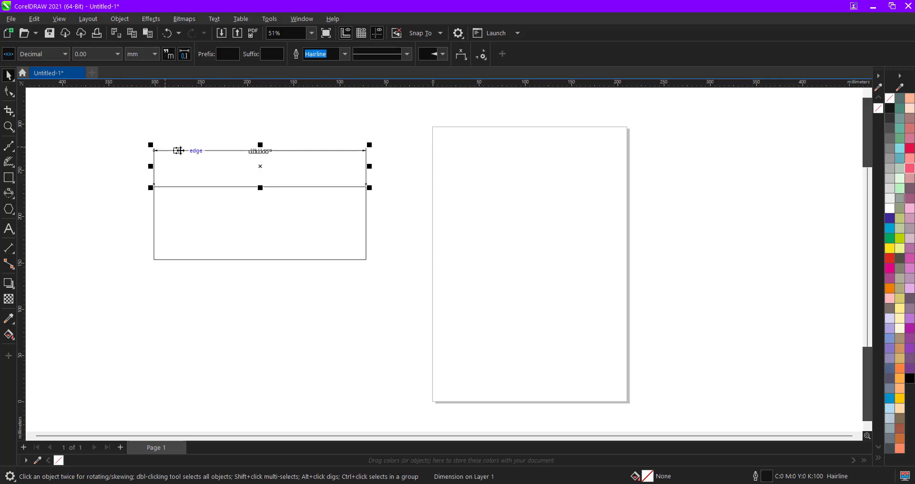
Examine the top edge's dimension text and compare it with the rectangle's own width.
scroll(179, 151, "up", 3)
scroll(279, 149, "up", 5)
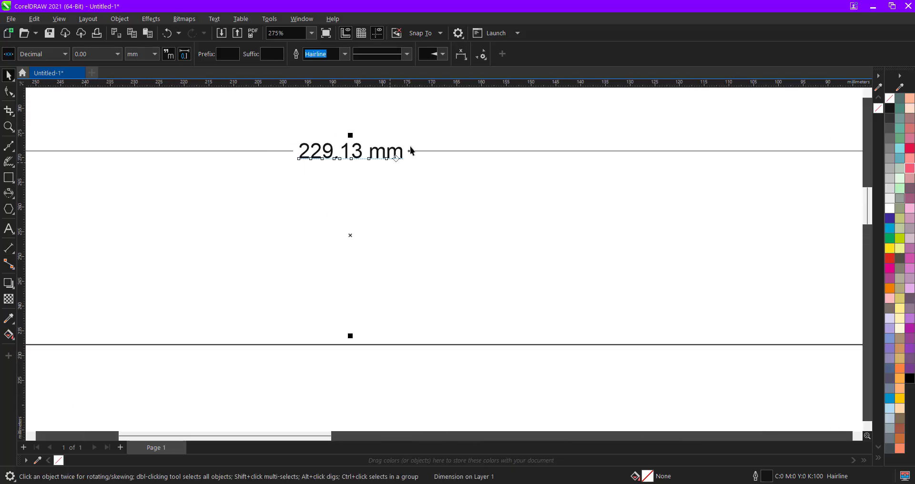
left_click(423, 121)
scroll(306, 125, "down", 8)
left_click(310, 194)
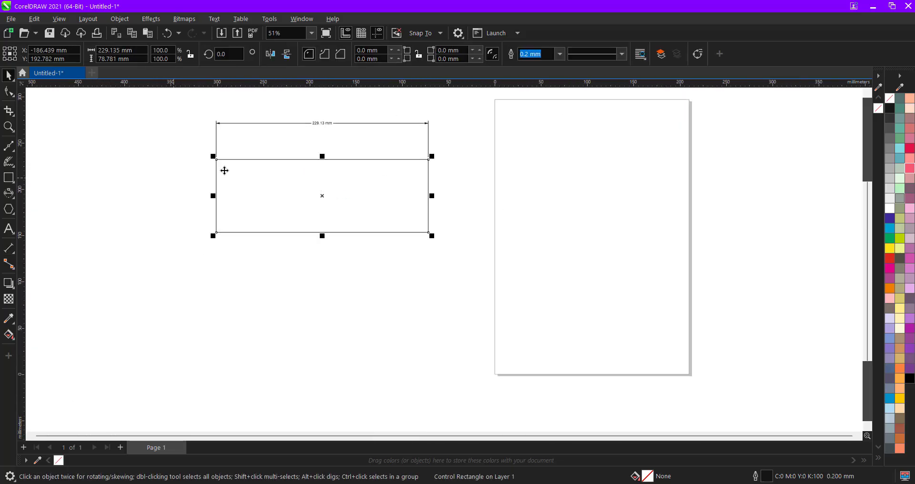
left_click(116, 50)
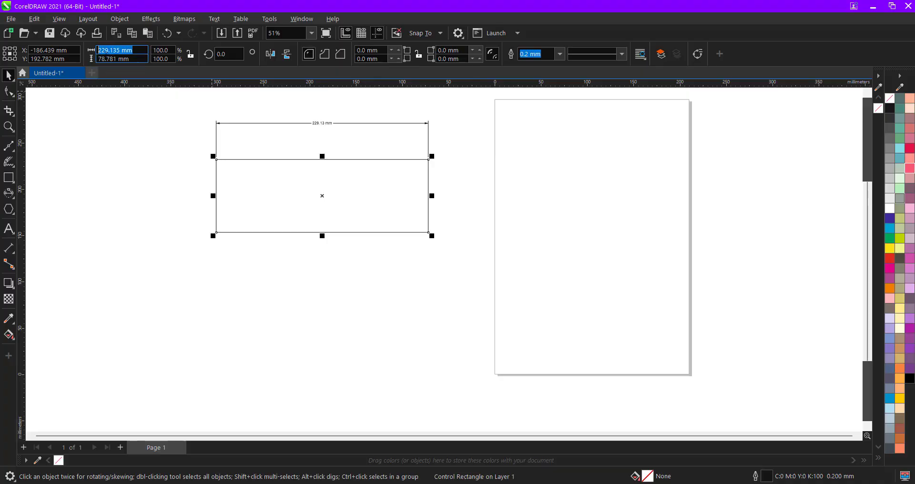
left_click_drag(139, 108, 379, 151)
scroll(319, 120, "up", 4)
scroll(445, 152, "down", 2)
scroll(446, 151, "left", 2)
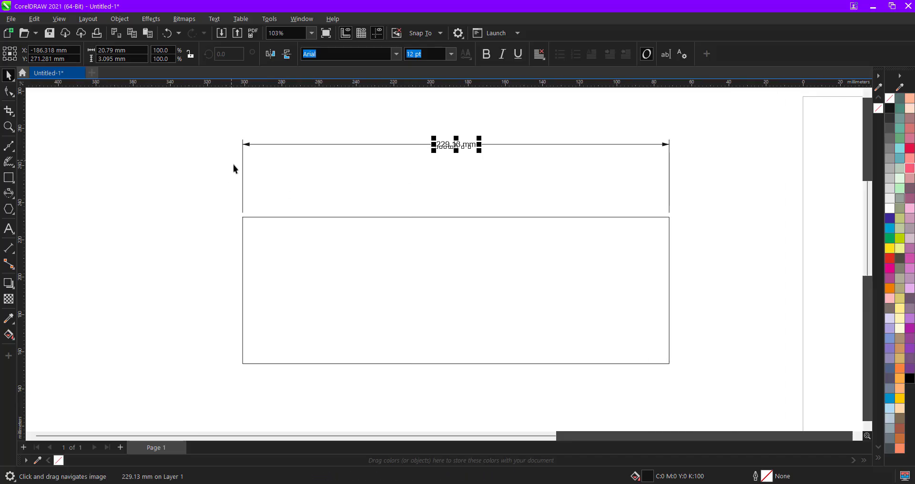
left_click(205, 178)
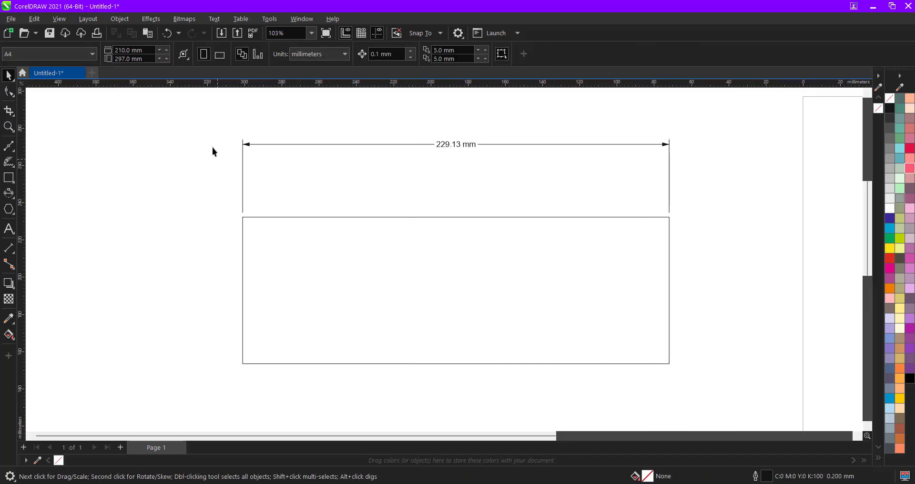
scroll(168, 167, "up", 2)
scroll(174, 272, "down", 3)
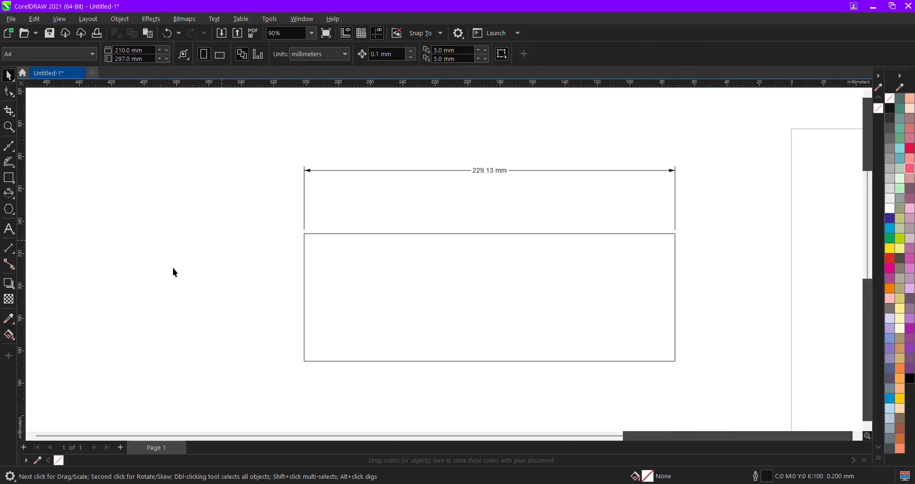
Add a Parallel Dimension for the rectangle's height from top edge to bottom edge, with the dimension line inside the shape.
left_click(12, 254)
left_click(57, 247)
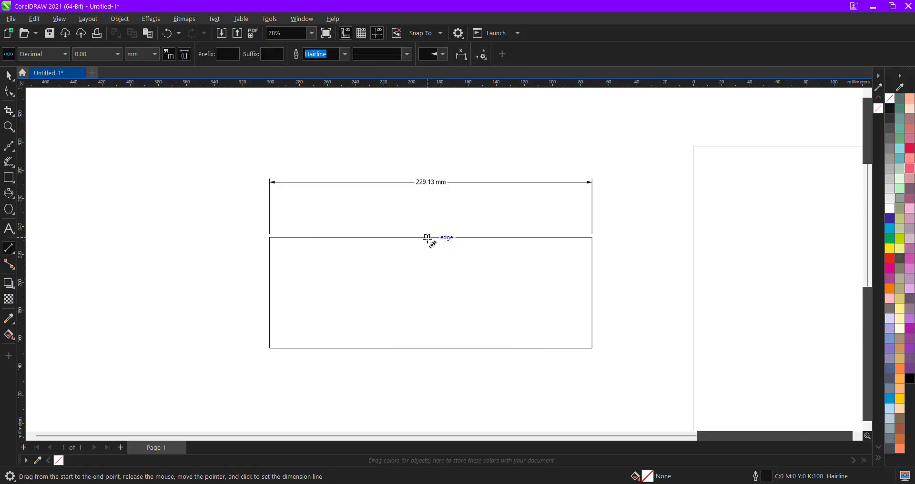
left_click_drag(427, 237, 427, 348)
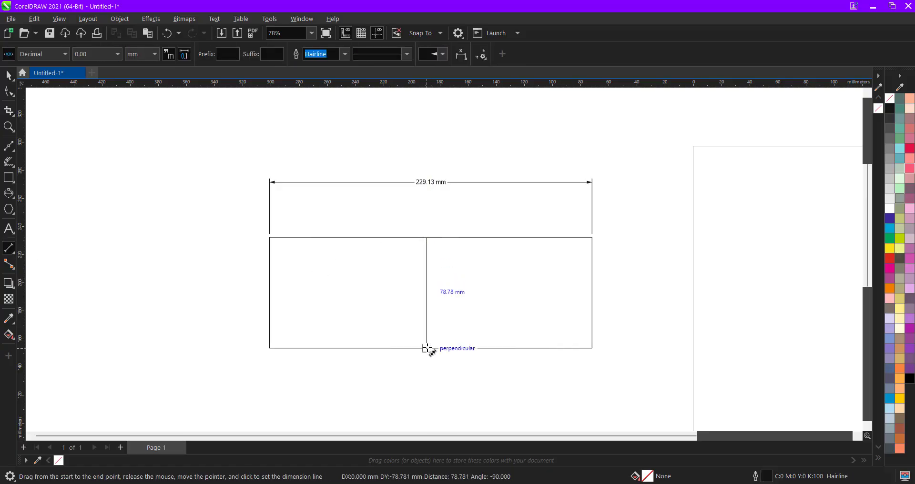
left_click(468, 292)
scroll(465, 292, "up", 3)
key("space")
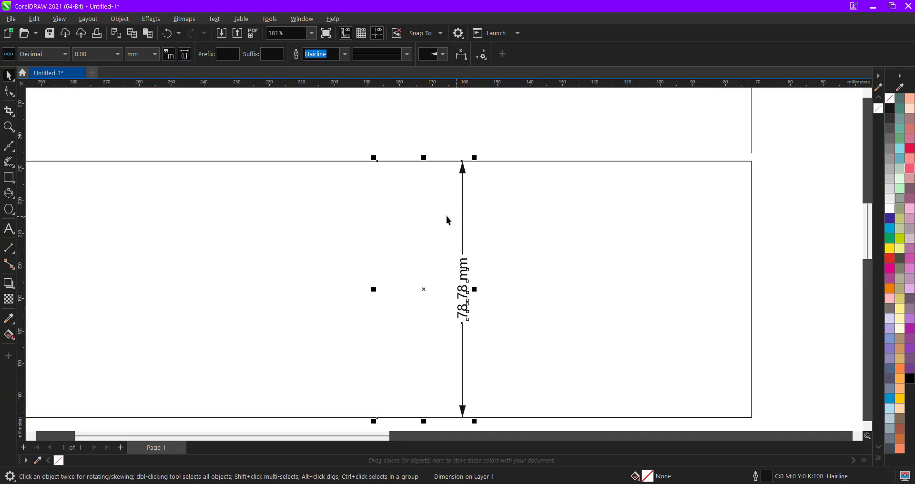
scroll(454, 288, "down", 1)
scroll(457, 309, "up", 2)
scroll(460, 281, "down", 3)
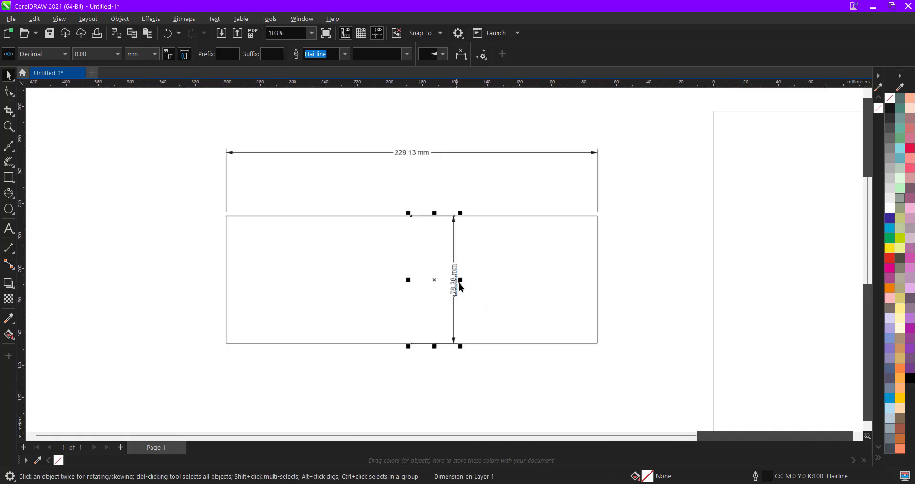
scroll(461, 285, "down", 1)
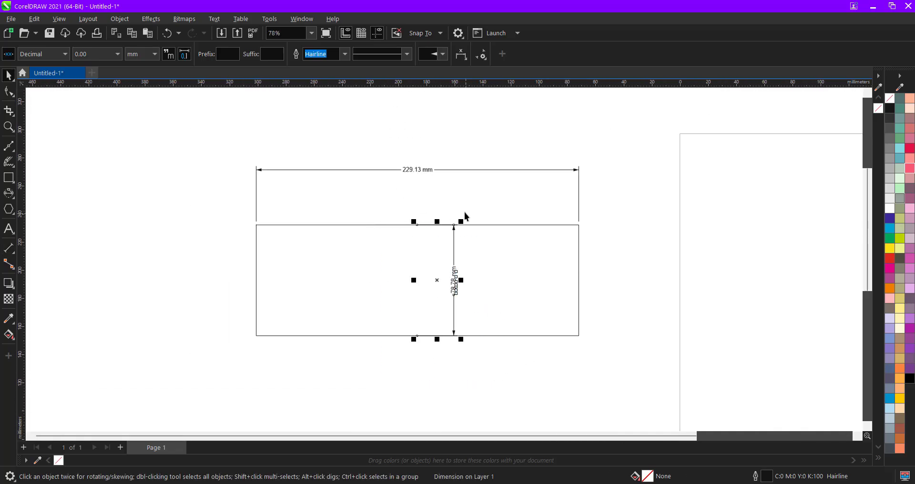
left_click(630, 208)
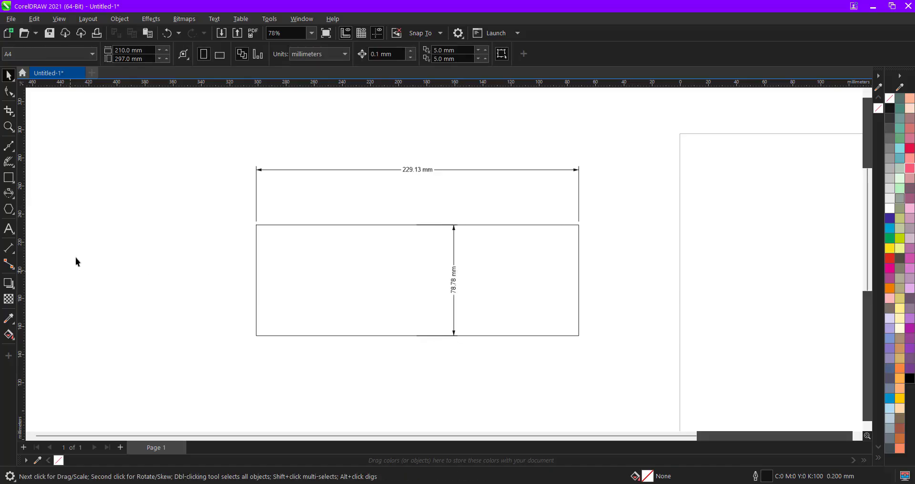
Add a Horizontal or Vertical Dimension between the rectangle's bottom corners, with the dimension line above the existing top dimension.
left_click(10, 249)
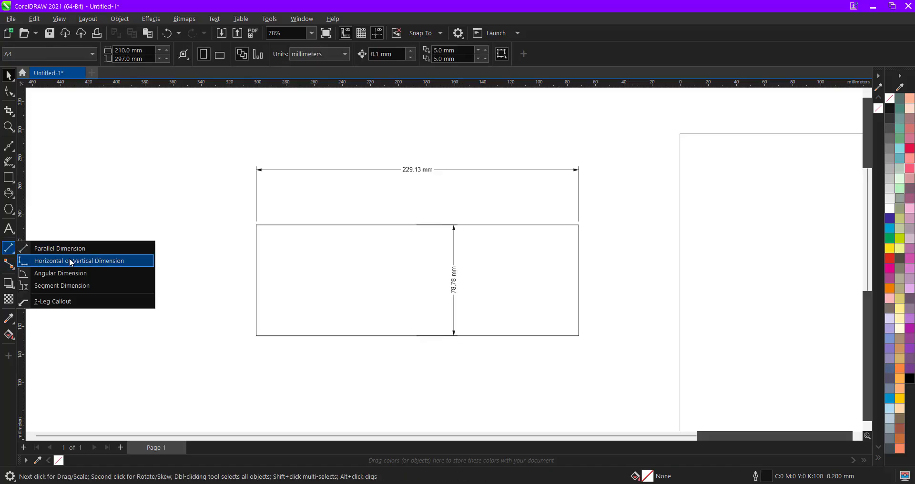
left_click(70, 261)
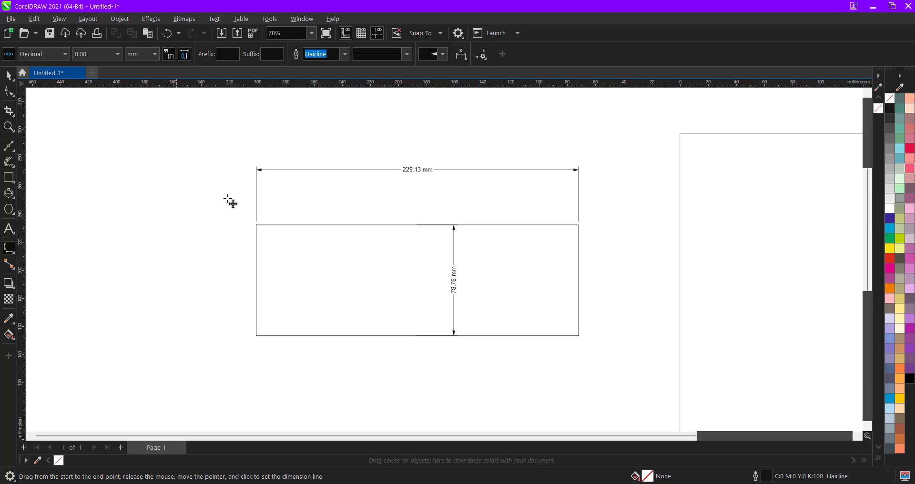
left_click_drag(256, 337, 582, 337)
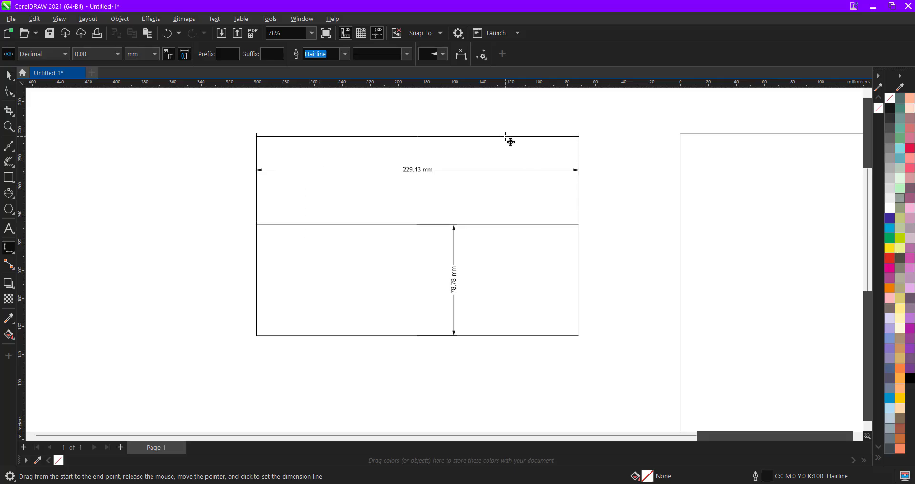
left_click(507, 136)
key("space")
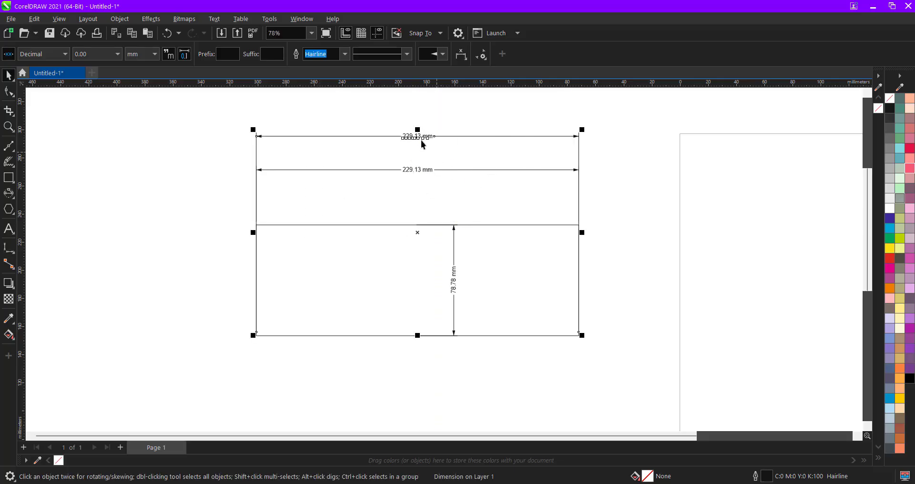
Move the bottom corners' dimension line below the rectangle and deselect it.
left_click_drag(421, 140, 424, 387)
scroll(424, 387, "up", 1)
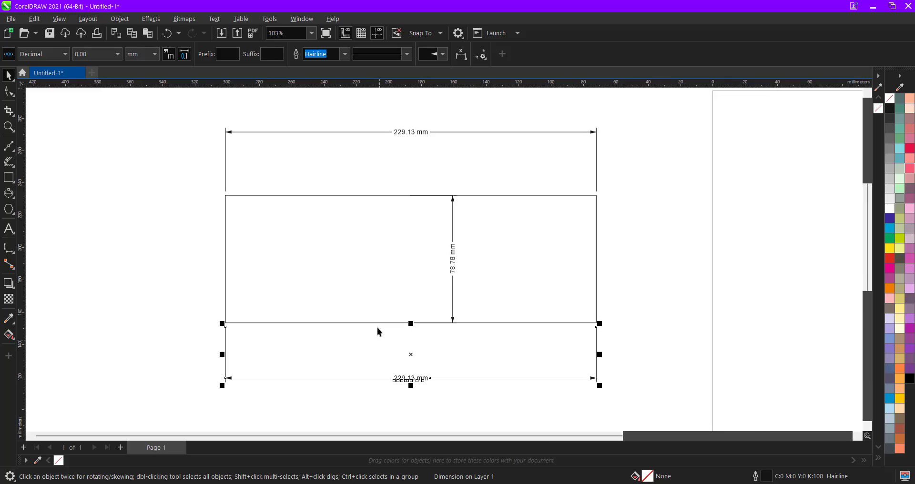
scroll(378, 332, "down", 1)
left_click(301, 247)
Add a vertical dimension along the rectangle's left edge, with the dimension line outside to the left.
key("space")
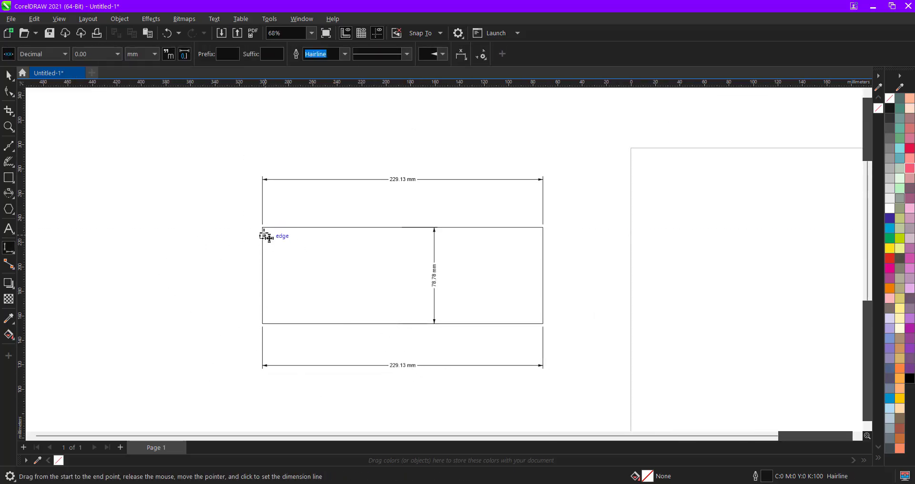
left_click_drag(262, 228, 261, 321)
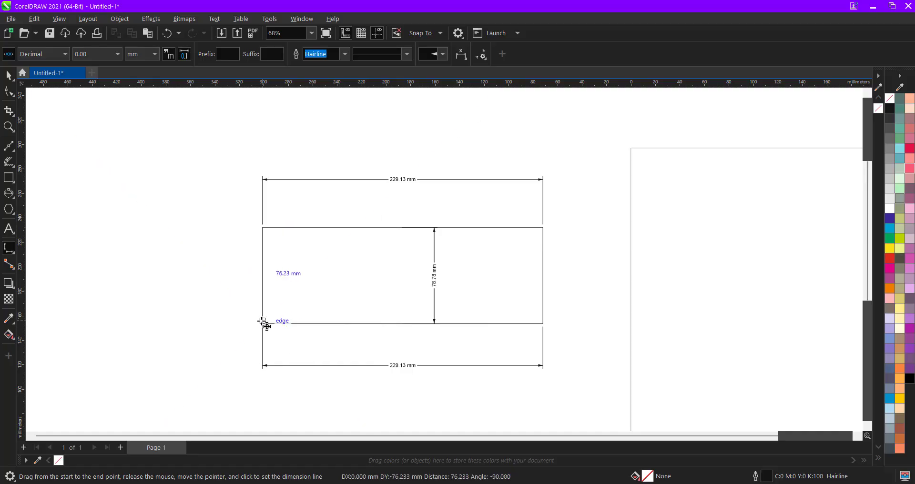
left_click(159, 291)
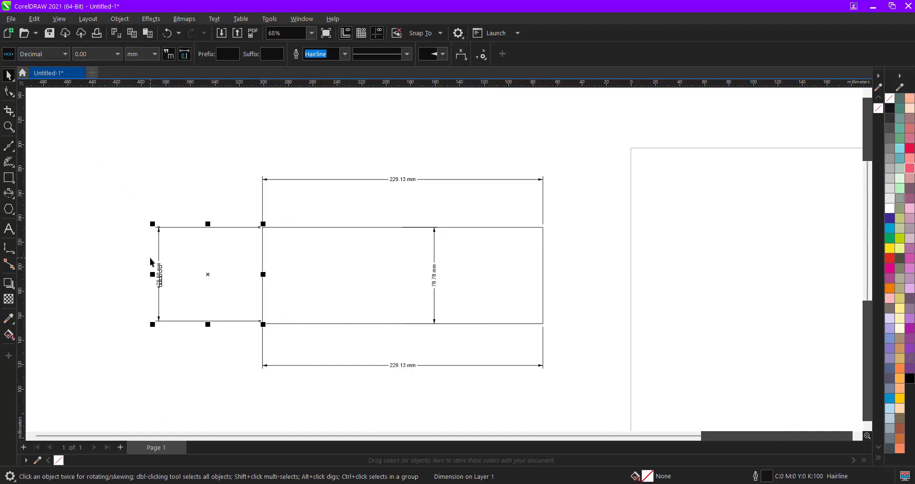
Add an Angular Dimension at the rectangle's bottom-left corner, from the left edge to the bottom edge, with the arc inside the shape, and deselect it.
key("Escape")
key("space")
left_click(8, 250)
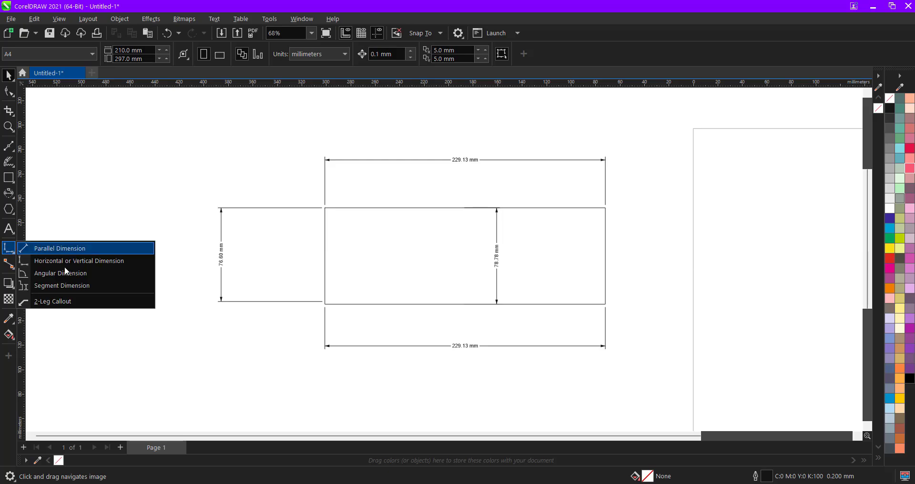
left_click(64, 271)
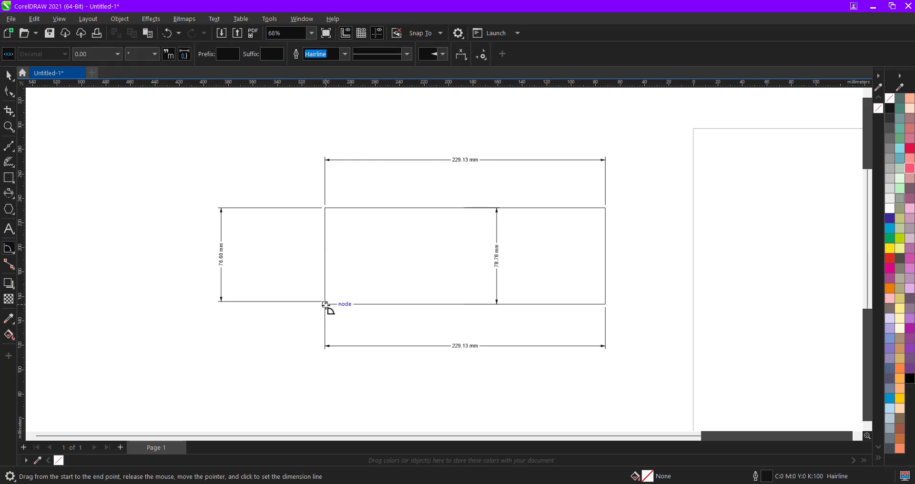
scroll(326, 311, "up", 4)
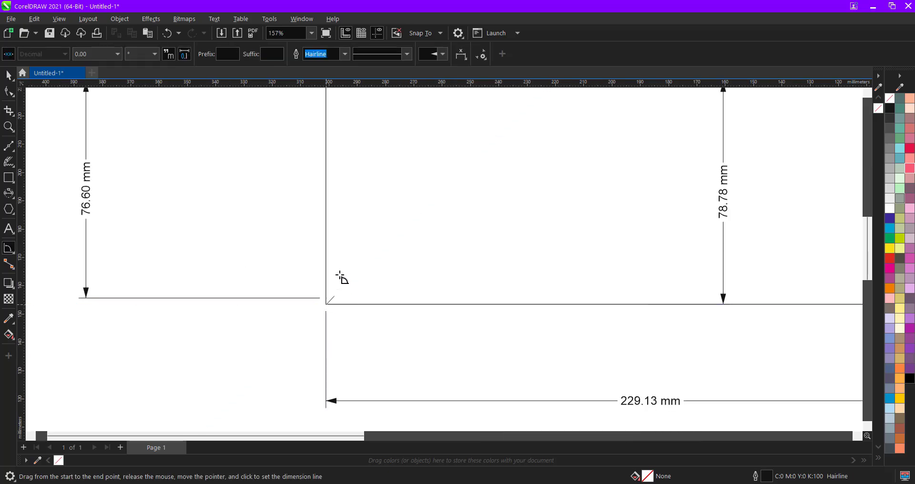
mouse_move(326, 304)
left_mouse_down()
mouse_move(333, 243)
mouse_move(315, 181)
mouse_move(327, 168)
left_mouse_up()
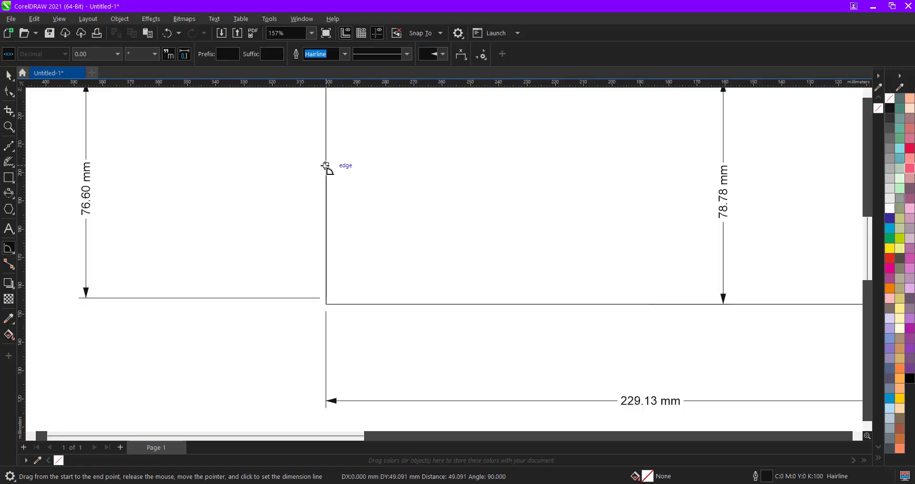
left_click(447, 254)
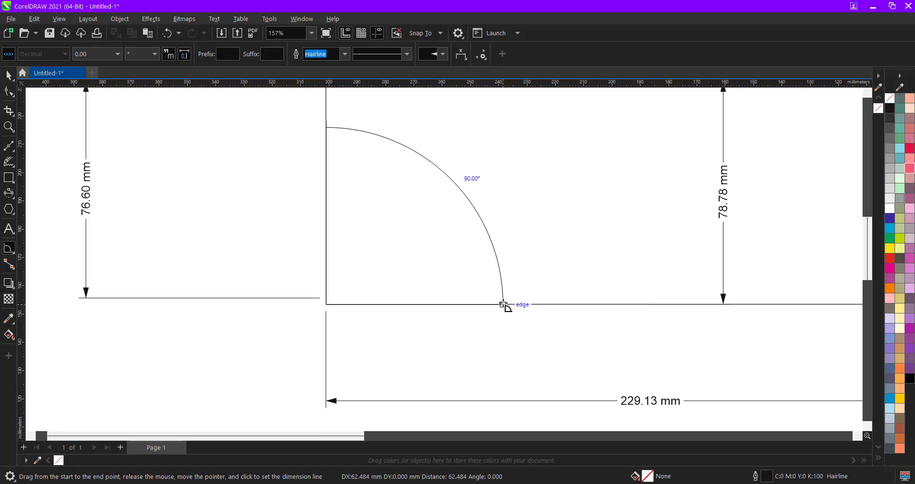
scroll(391, 235, "down", 3)
left_click(405, 220)
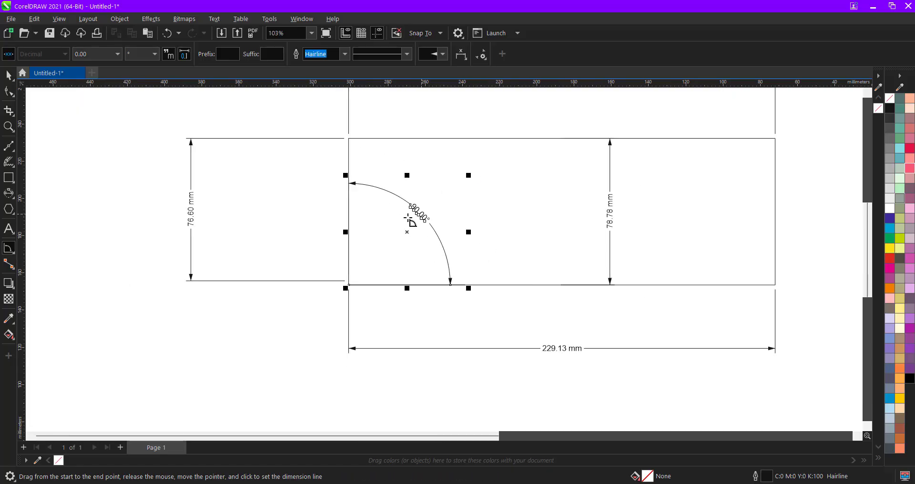
scroll(443, 229, "up", 1)
scroll(454, 236, "up", 2)
scroll(443, 235, "down", 4)
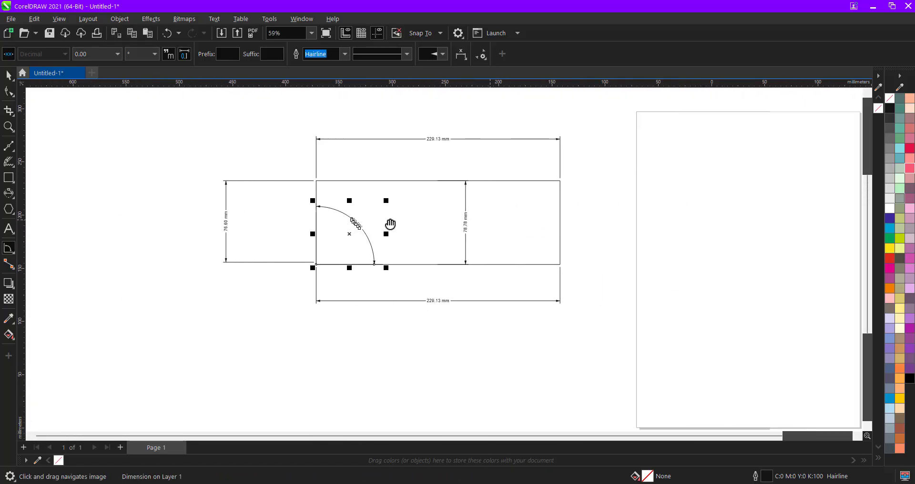
scroll(390, 224, "up", 3)
scroll(476, 210, "down", 1)
scroll(255, 204, "down", 1)
key("space")
key("Escape")
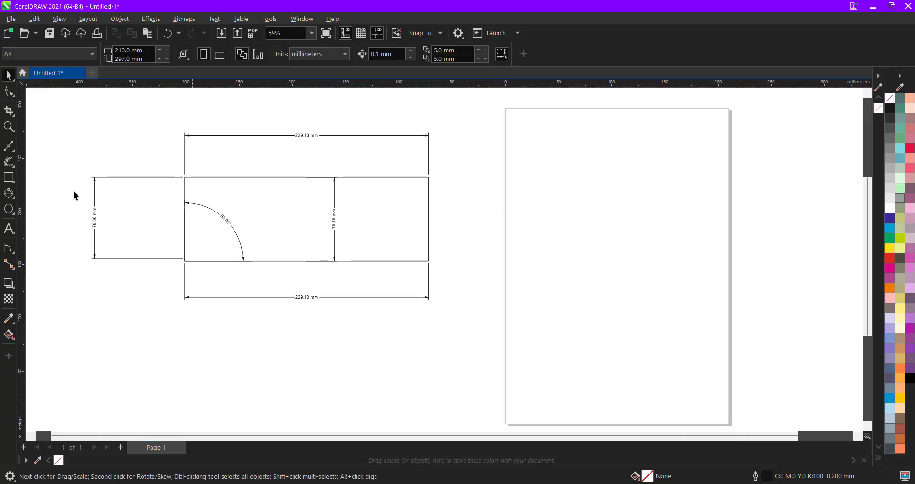
Draw a square about 98.5 mm wide on the page, rotate it 45° into a diamond and deselect it.
left_click(8, 178)
left_click_drag(529, 182, 636, 233)
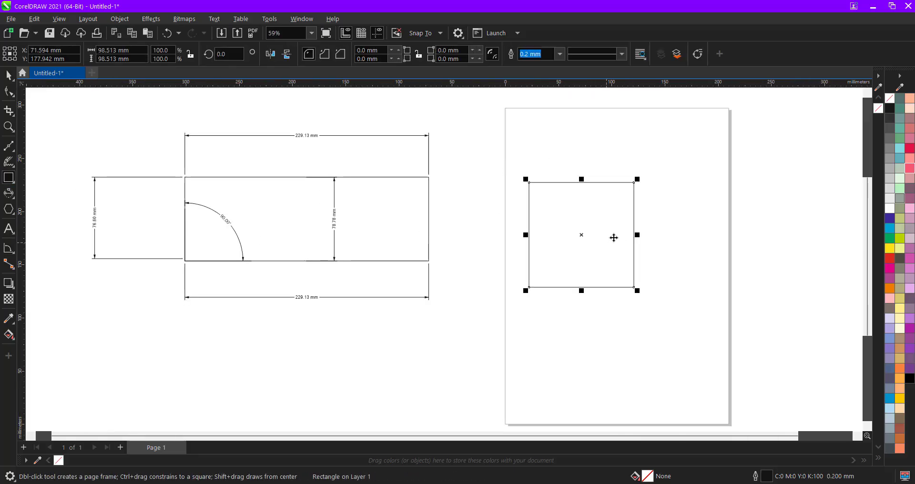
key("space")
left_click_drag(638, 295, 692, 258)
left_click(692, 259)
scroll(554, 287, "up", 1)
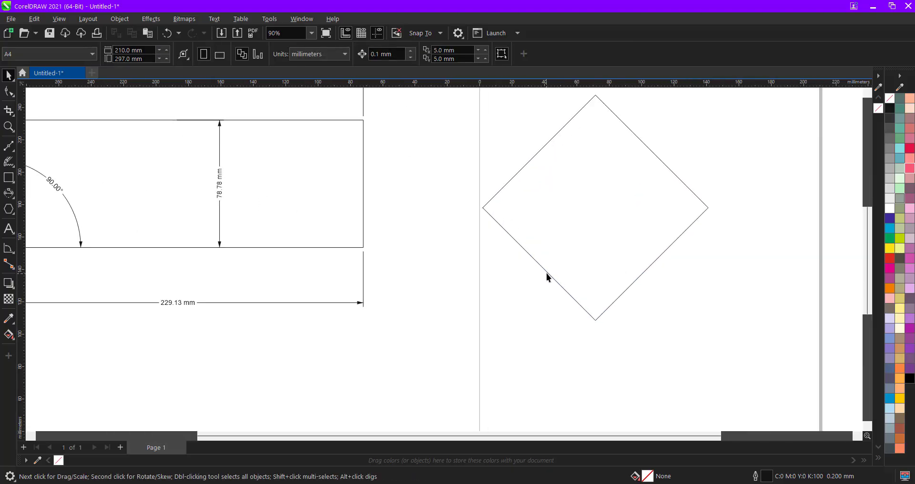
Add an Angular Dimension at the diamond's bottom corner, from its lower-left edge to the vertical, with the arc inside the shape.
left_click(9, 248)
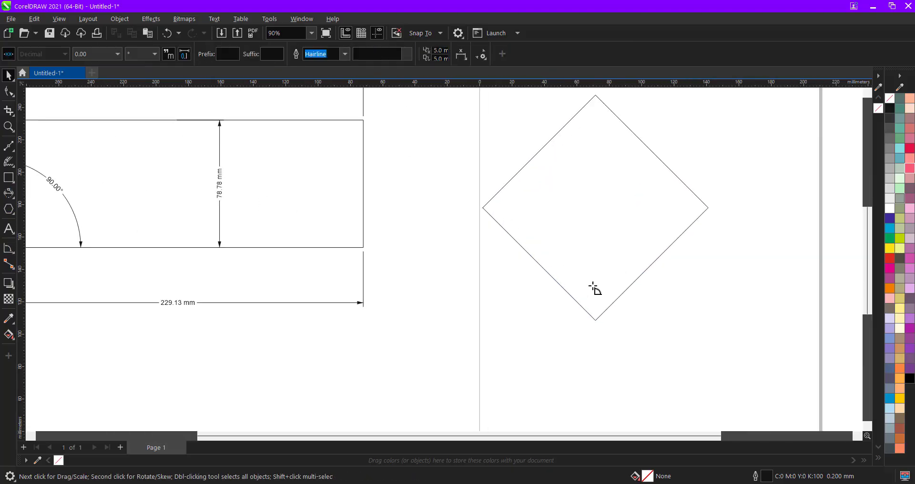
left_click_drag(596, 321, 543, 267)
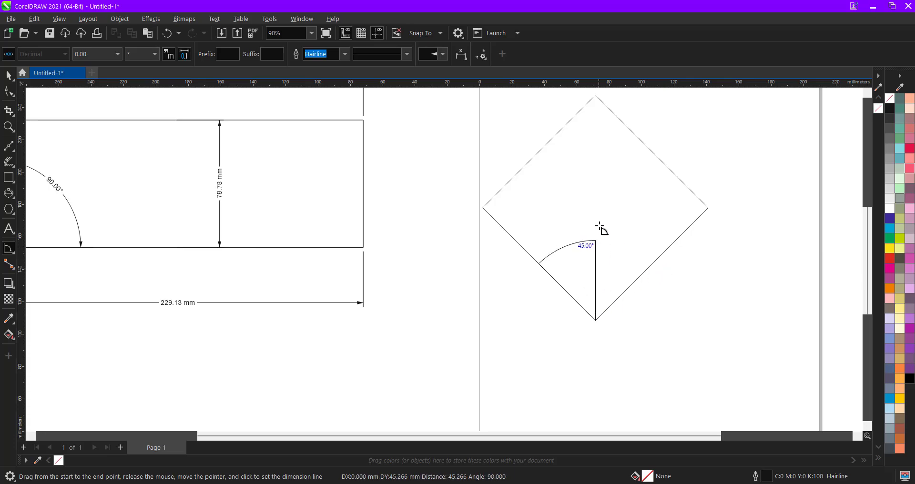
scroll(608, 240, "down", 2)
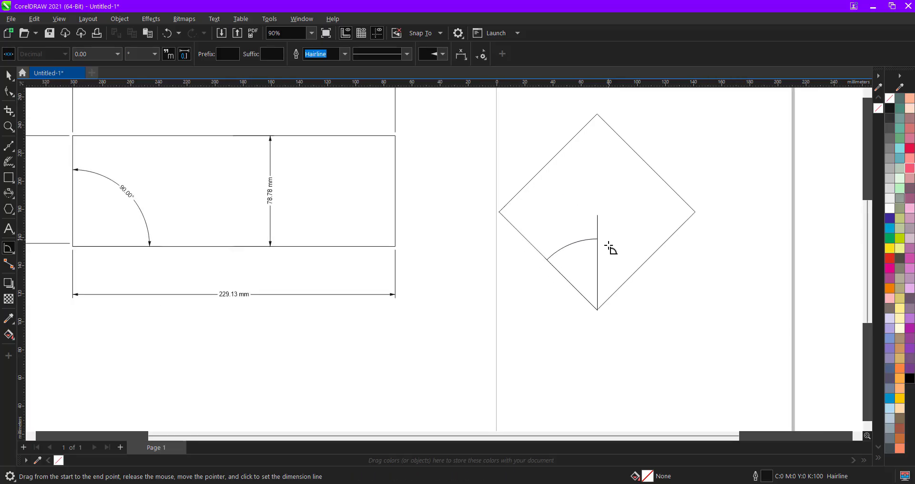
left_click(568, 235)
scroll(238, 200, "up", 2)
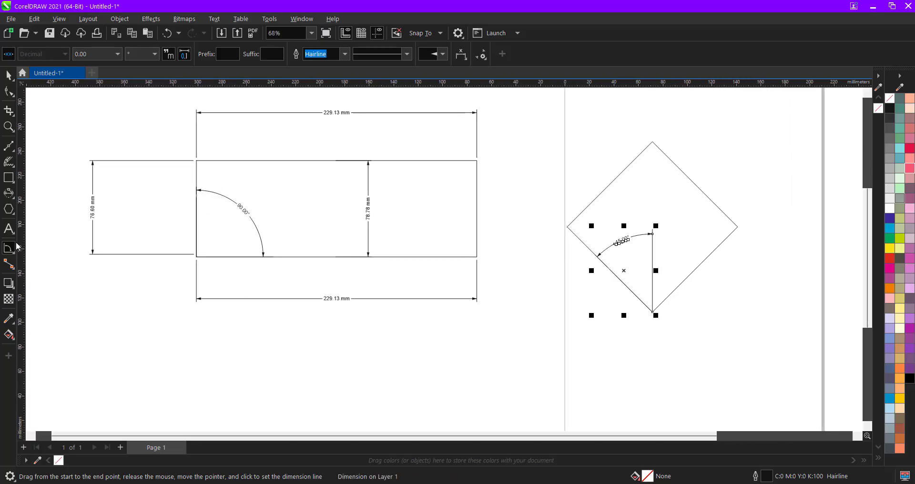
key("space")
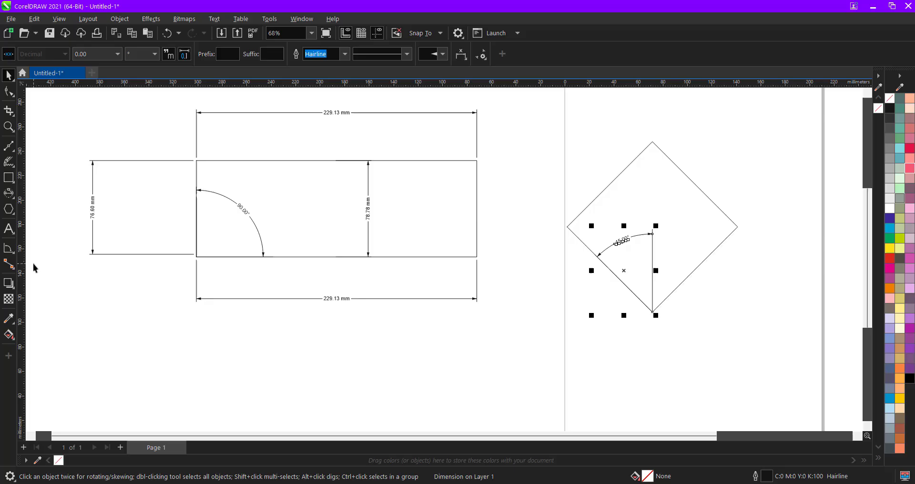
Add a Segment Dimension to the rectangle's bottom edge, with the dimension line below the existing bottom dimension.
left_click(13, 250)
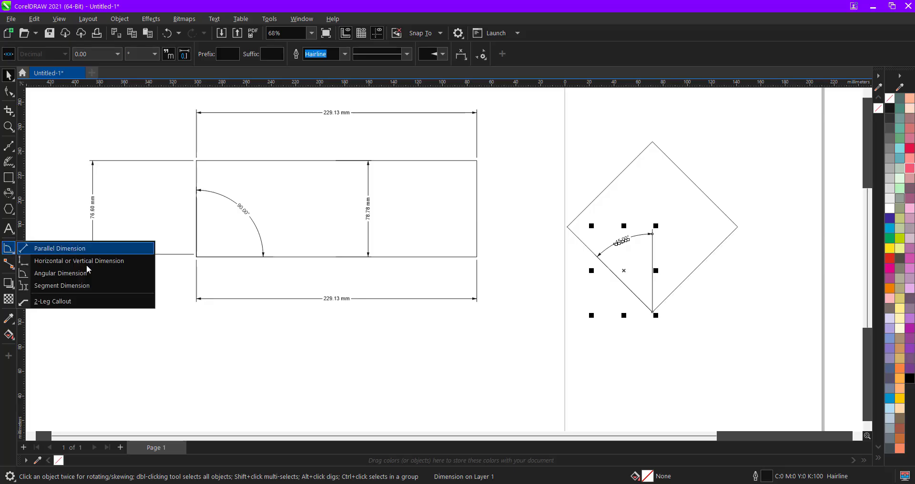
left_click(67, 286)
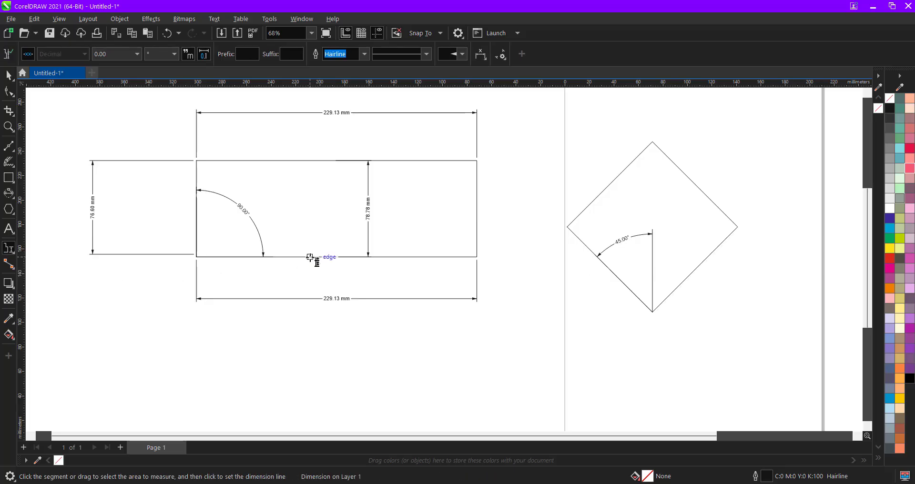
left_click(318, 258)
key("Escape")
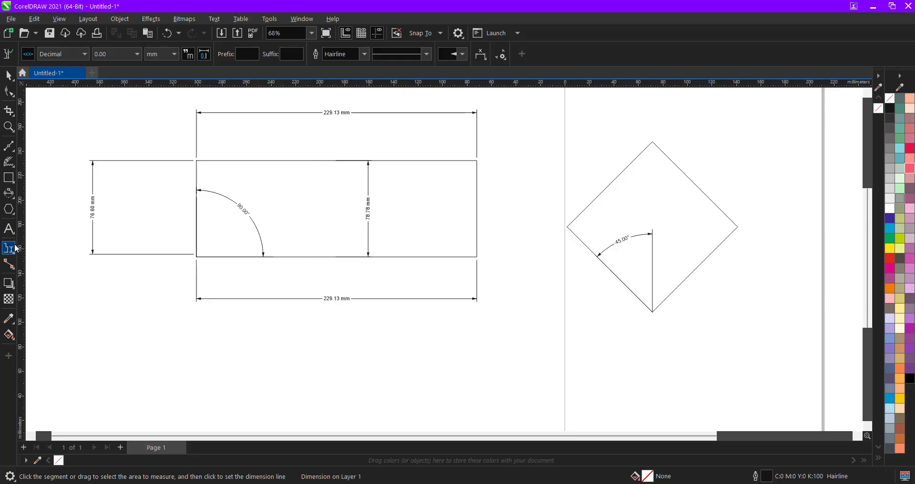
left_click(363, 256)
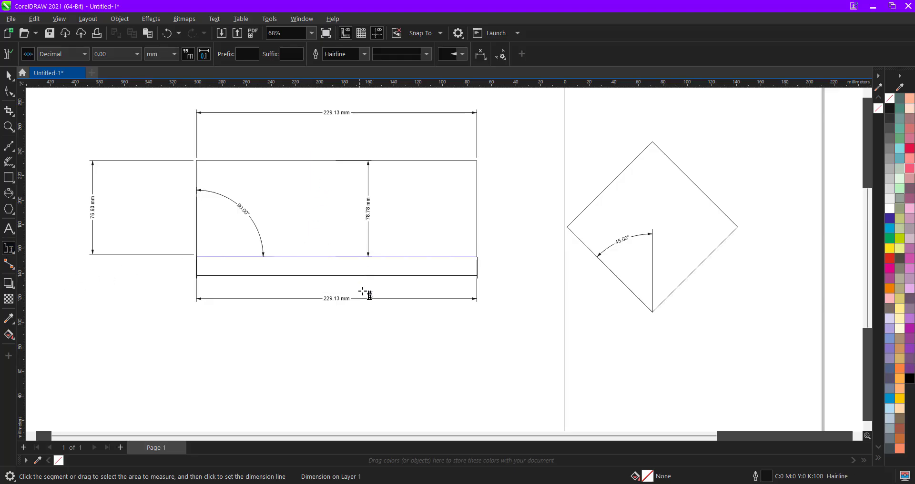
left_click(357, 333)
scroll(362, 333, "up", 3)
scroll(397, 280, "down", 3)
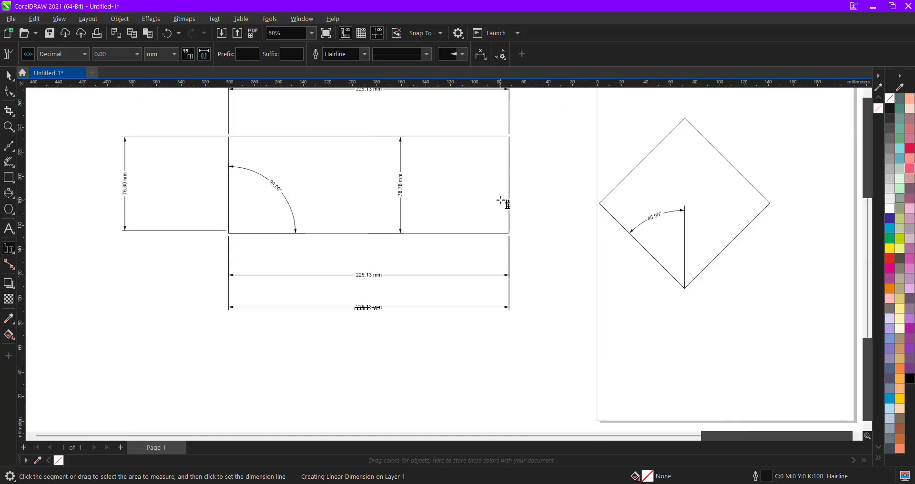
Add a Segment Dimension to the rectangle's right edge, with the dimension line outside the shape.
left_click(509, 178)
left_click(560, 170)
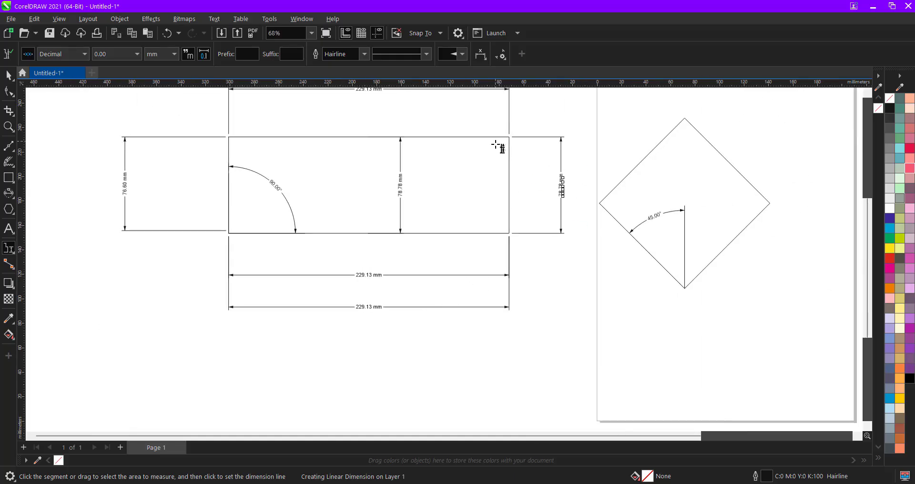
scroll(496, 148, "down", 2)
scroll(509, 153, "up", 2)
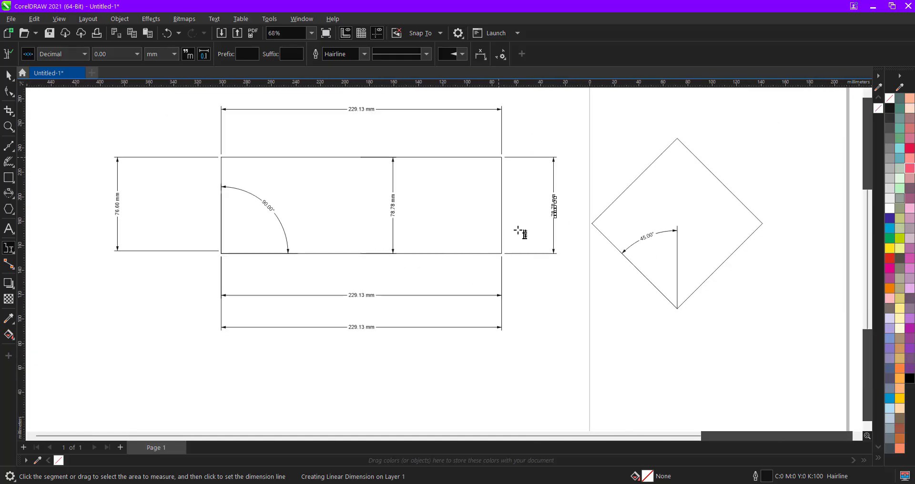
scroll(591, 217, "down", 2)
scroll(565, 172, "up", 2)
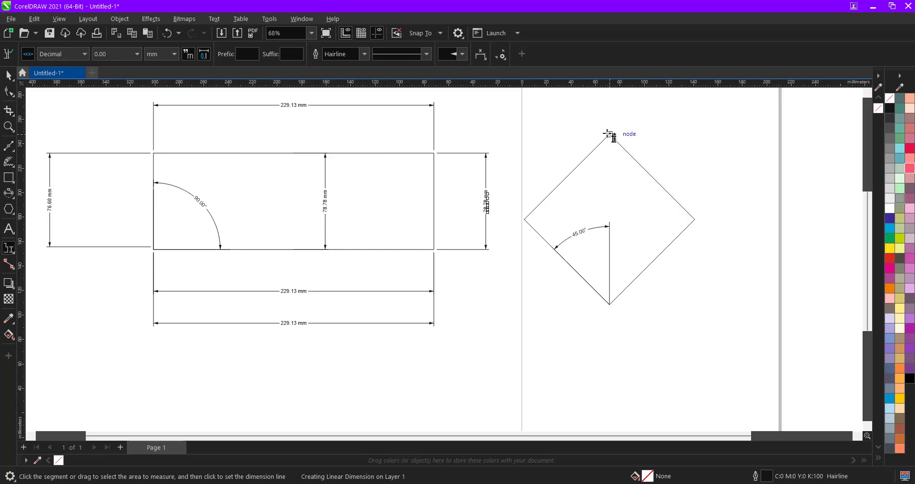
Add Segment Dimensions to the diamond's upper-left and upper-right edges, with both dimension lines outside the shape.
left_click(570, 174)
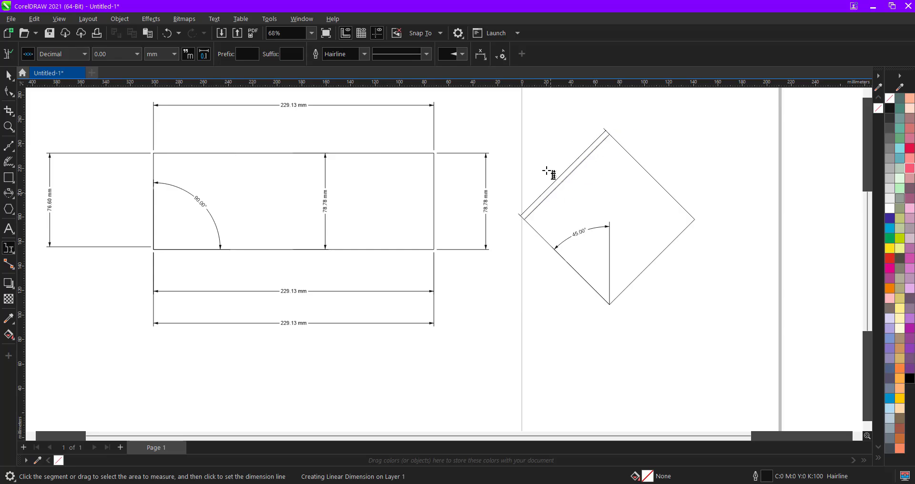
left_click(544, 155)
scroll(553, 143, "up", 3)
scroll(551, 204, "down", 2)
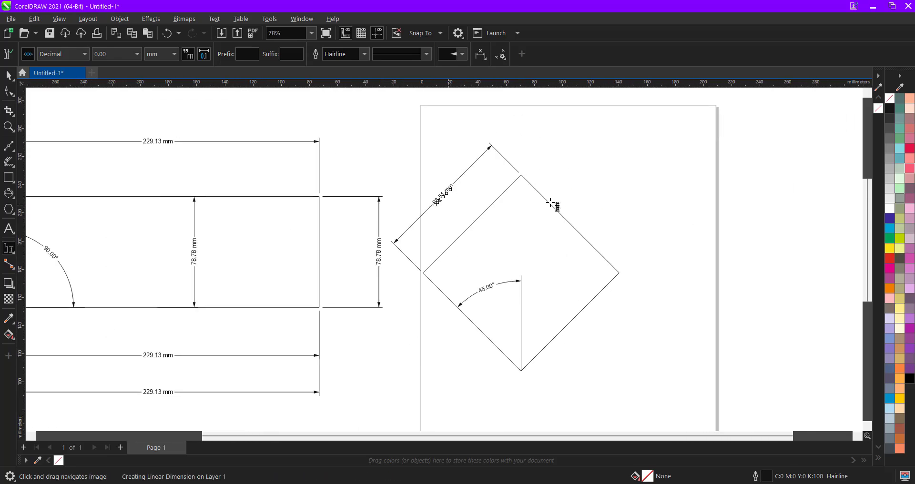
left_click(574, 228)
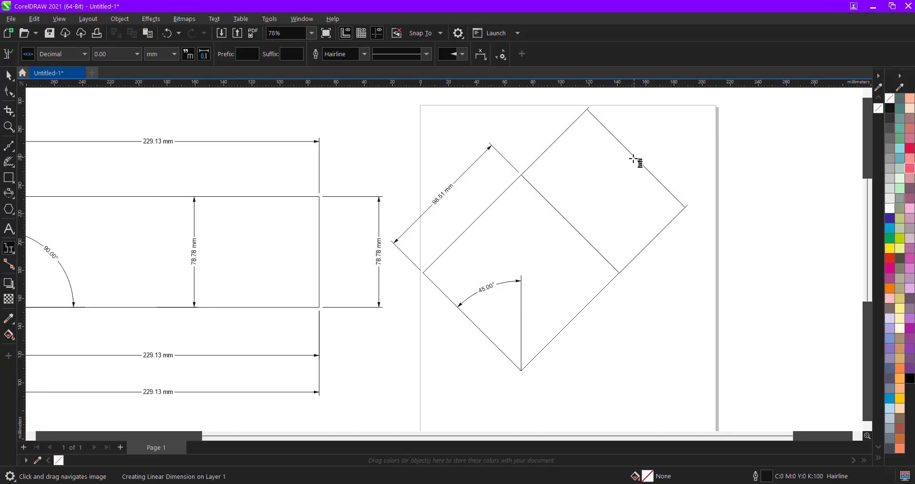
left_click(614, 178)
Add Segment Dimensions to the diamond's lower-right and lower-left edges, with both dimension lines outside the shape.
left_click(581, 311)
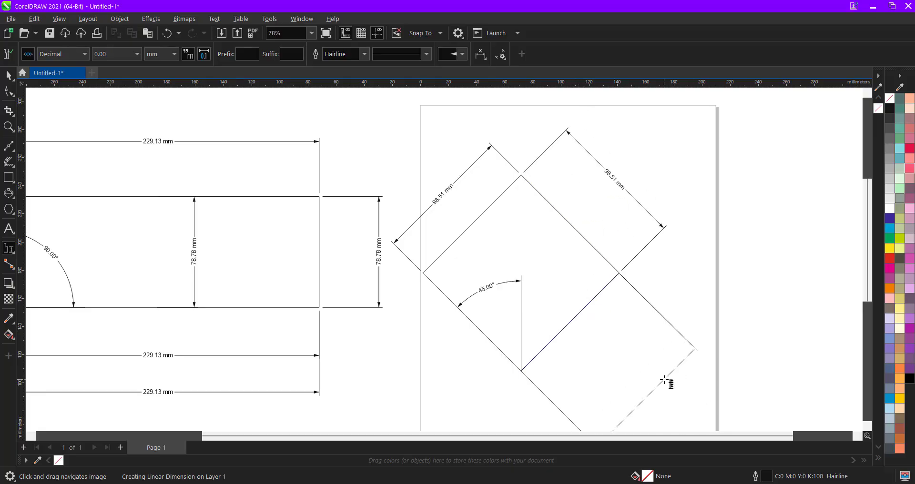
left_click(666, 380)
scroll(518, 269, "down", 1)
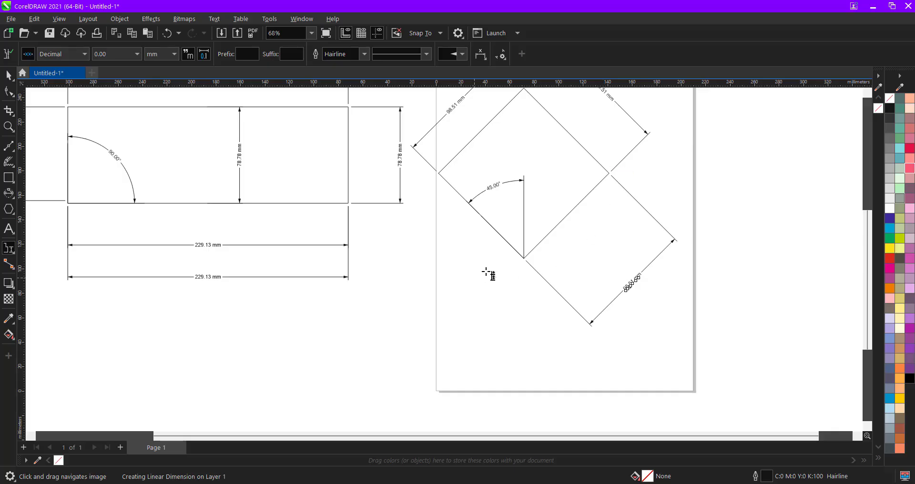
left_click(466, 200)
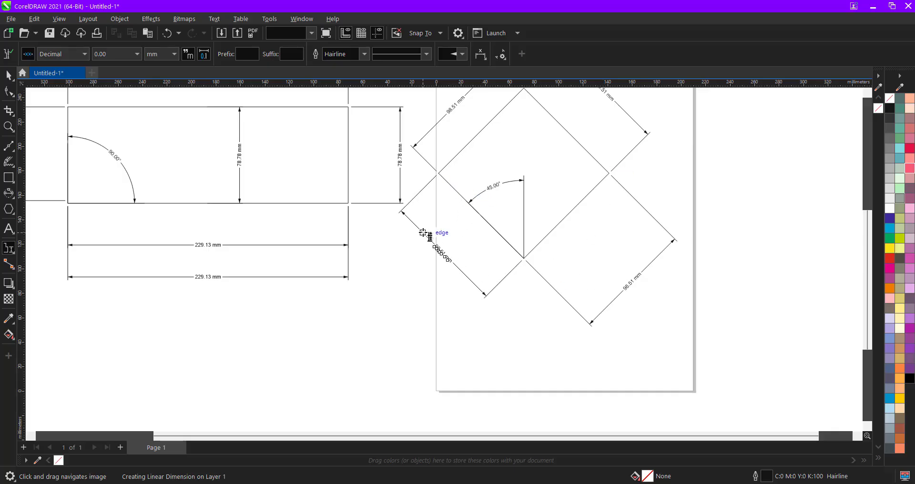
left_click(425, 235)
left_click(10, 248)
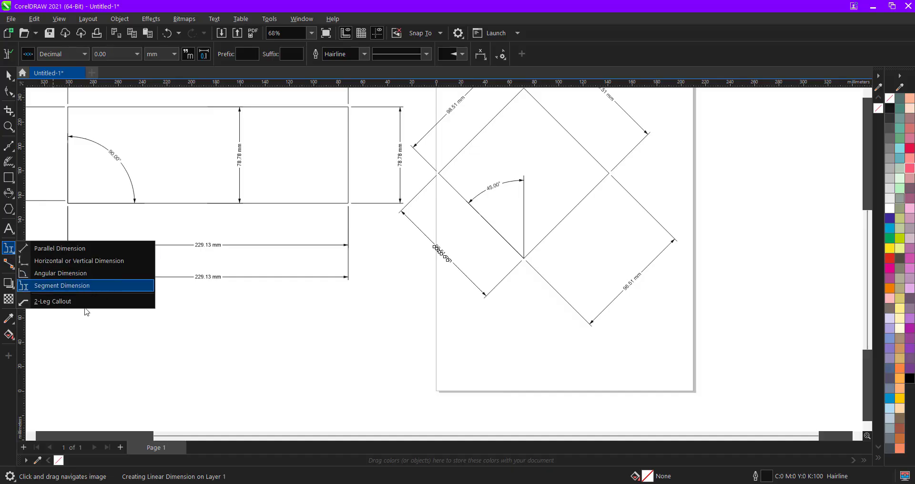
left_click(62, 285)
left_click(13, 249)
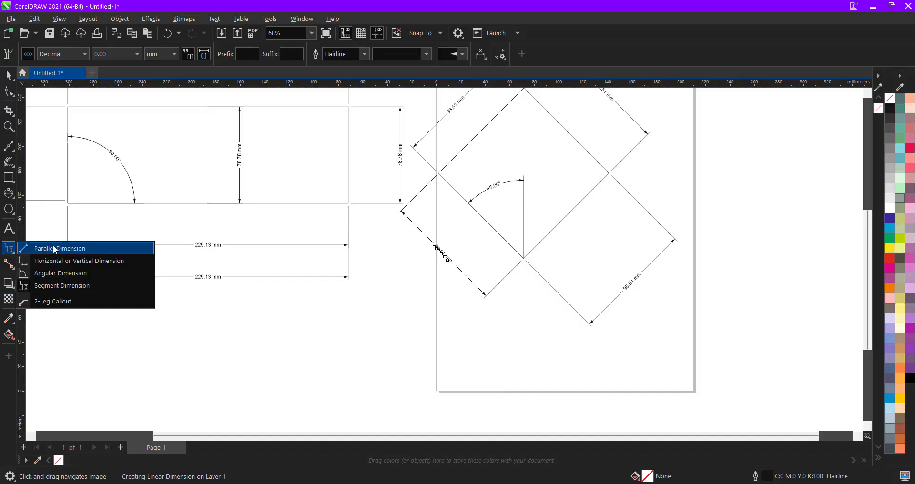
left_click(53, 248)
scroll(335, 114, "down", 2)
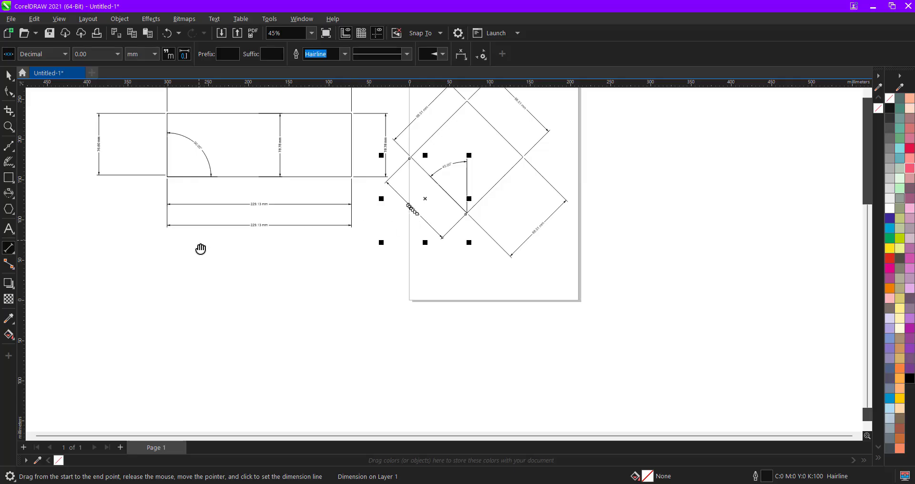
scroll(200, 249, "up", 2)
left_click(16, 246)
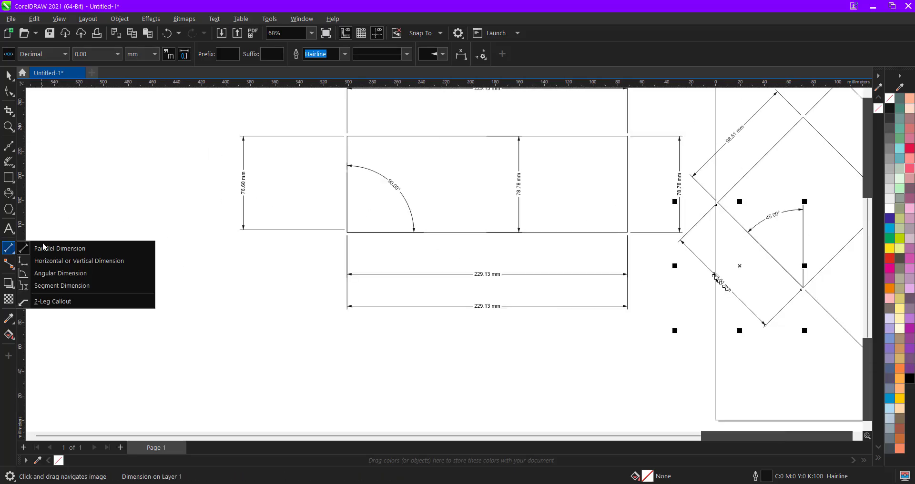
left_click(43, 248)
Draw a short diagonal straight-line connector between the left vertical dimension and the rectangle's left edge.
left_click(7, 267)
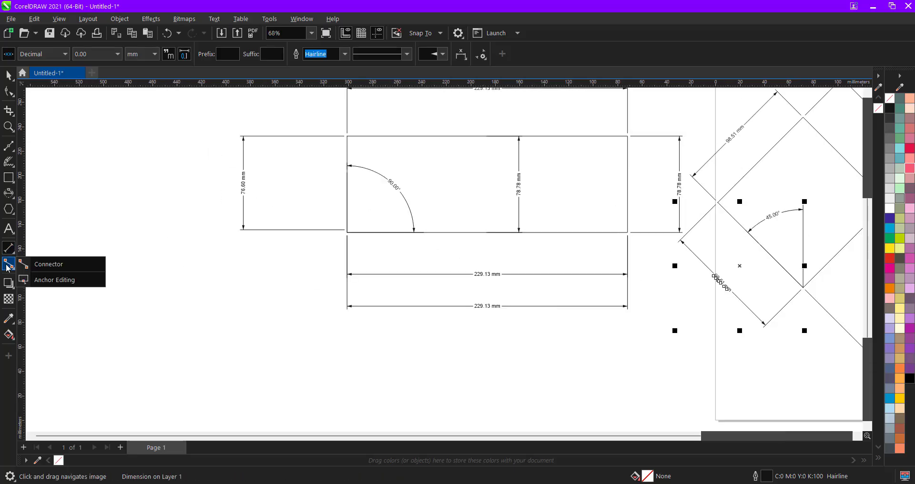
left_click(48, 264)
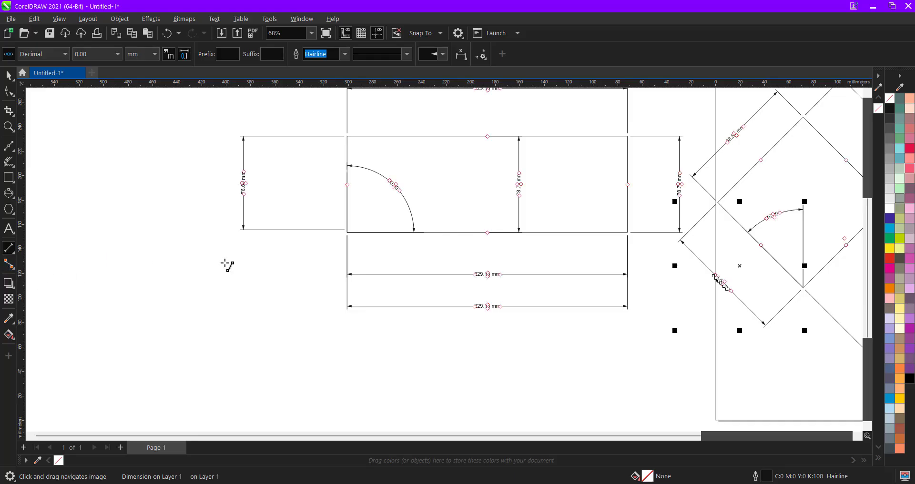
left_click_drag(288, 199, 335, 237)
scroll(369, 199, "up", 8)
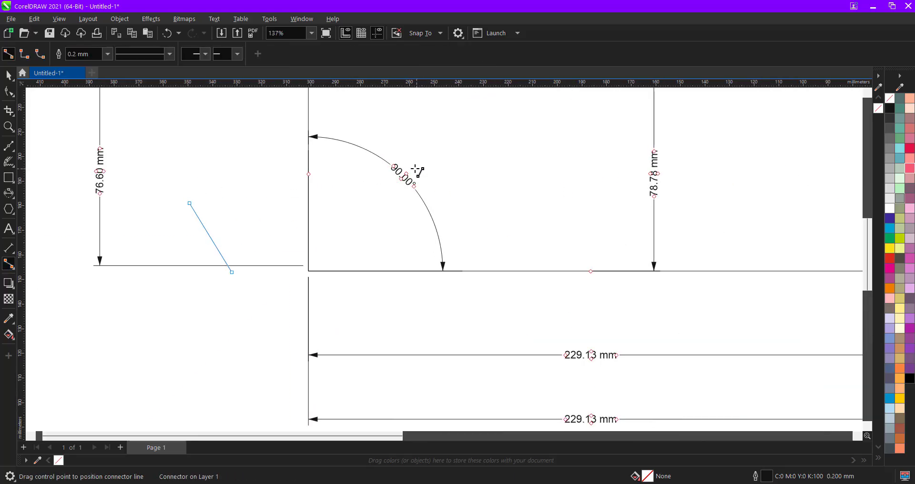
scroll(402, 191, "down", 4)
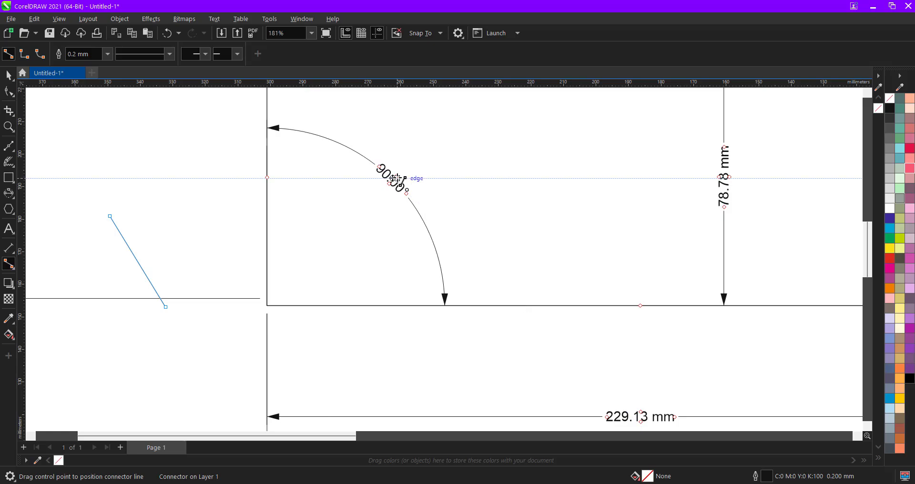
scroll(172, 268, "down", 3)
left_click(7, 268)
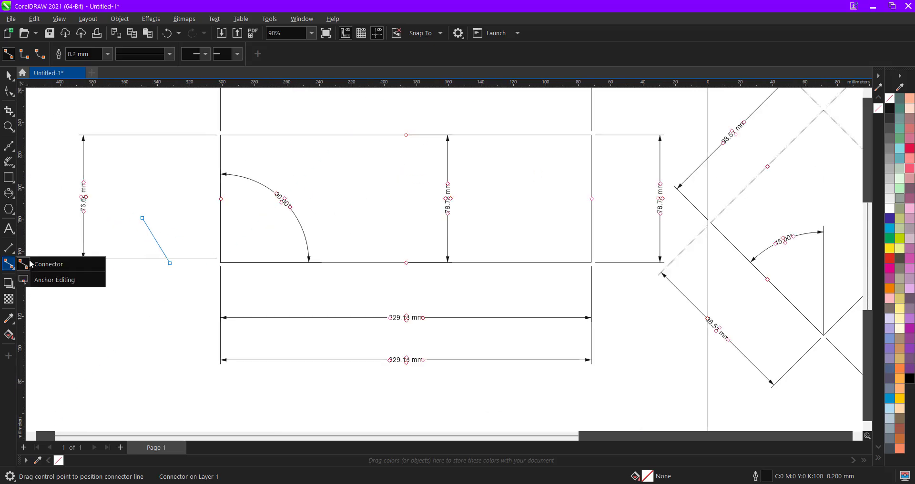
left_click(8, 280)
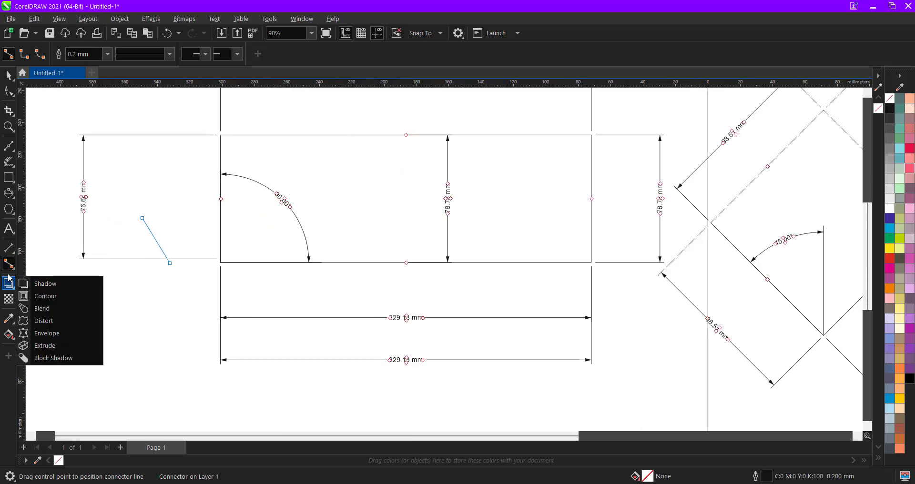
left_click(8, 264)
left_click(9, 283)
left_click(8, 265)
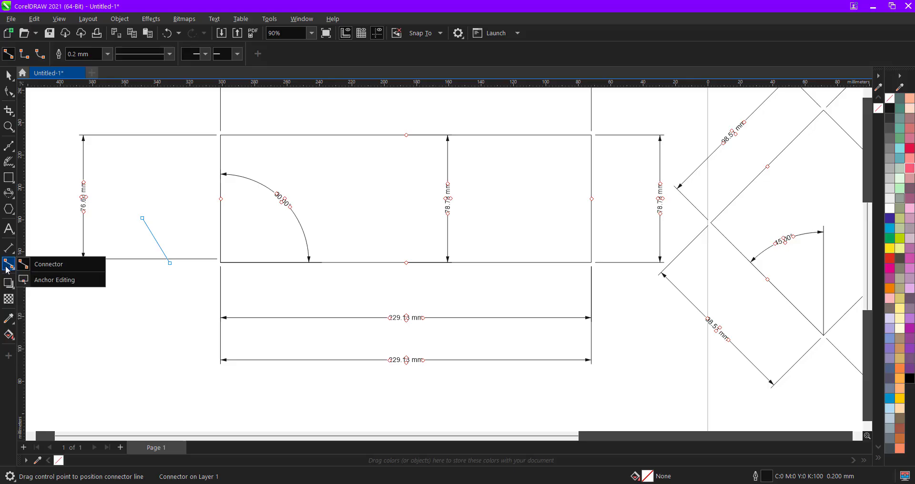
left_click(8, 283)
key("Escape")
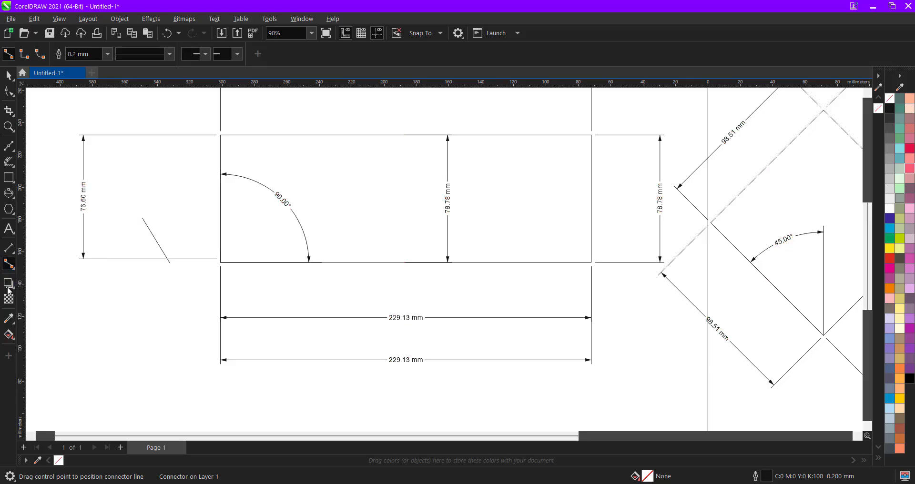
left_click(8, 286)
left_click(8, 285)
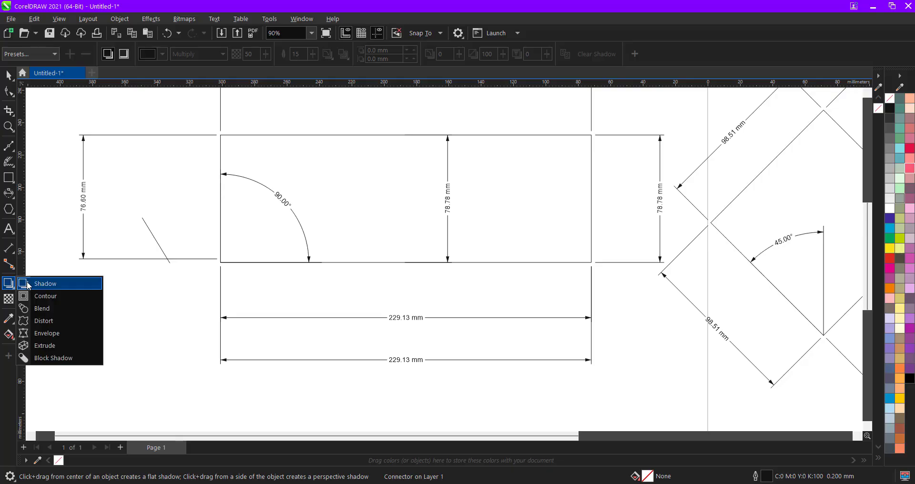
left_click(56, 286)
scroll(358, 267, "down", 5)
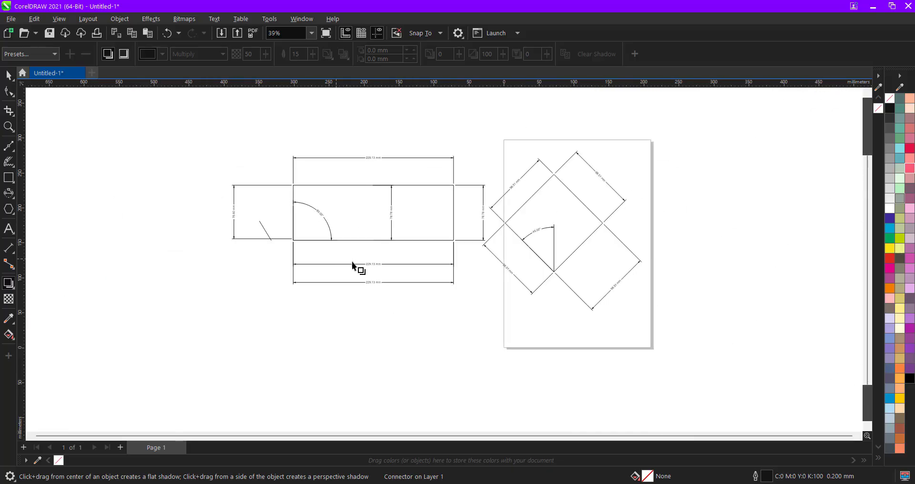
scroll(378, 271, "up", 4)
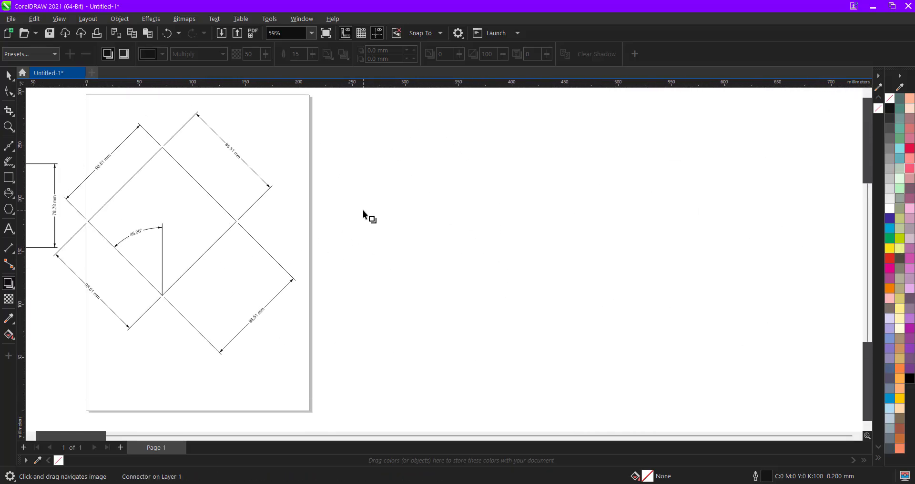
scroll(210, 243, "down", 1)
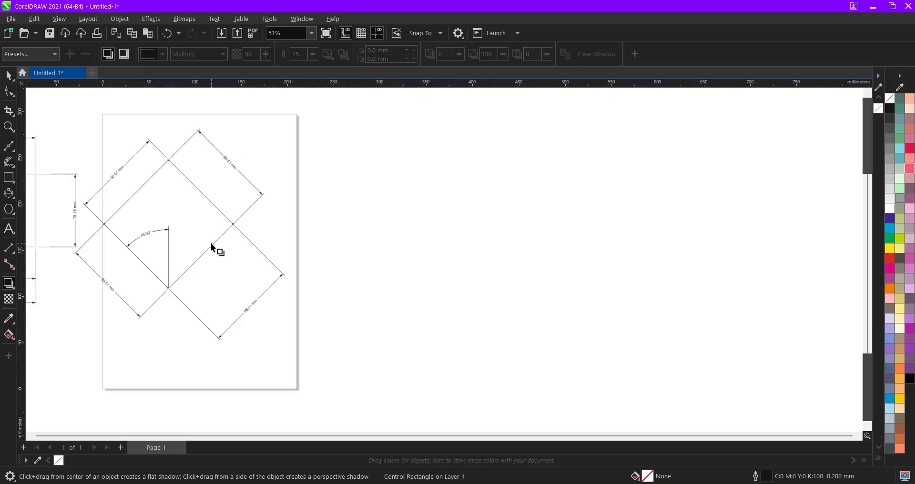
scroll(341, 213, "down", 1)
scroll(341, 212, "up", 3)
scroll(198, 186, "down", 2)
scroll(124, 296, "down", 1)
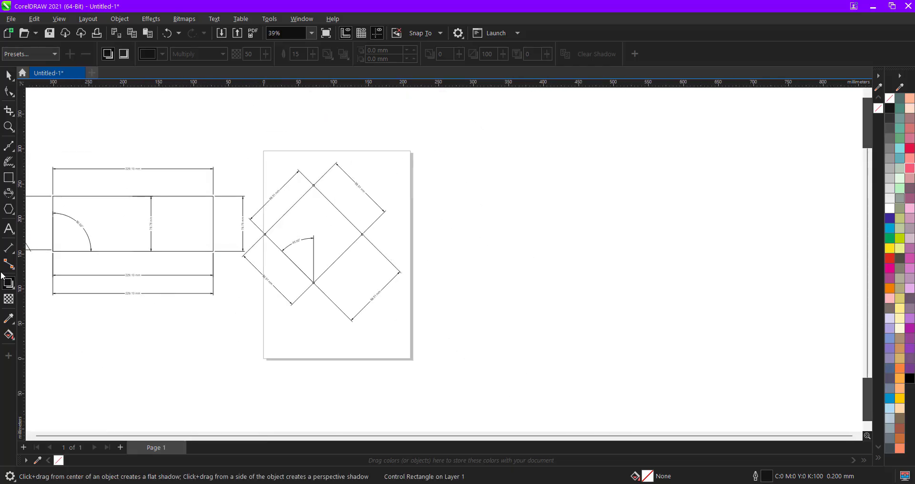
Try to add an inward contour to the diamond with the Contour tool, using an offset of about 55 mm.
left_click(9, 287)
left_click(14, 286)
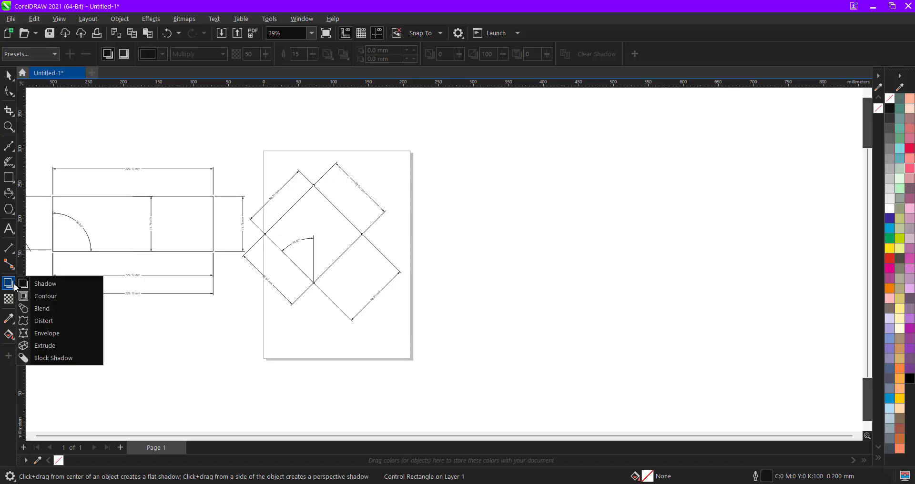
left_click(13, 284)
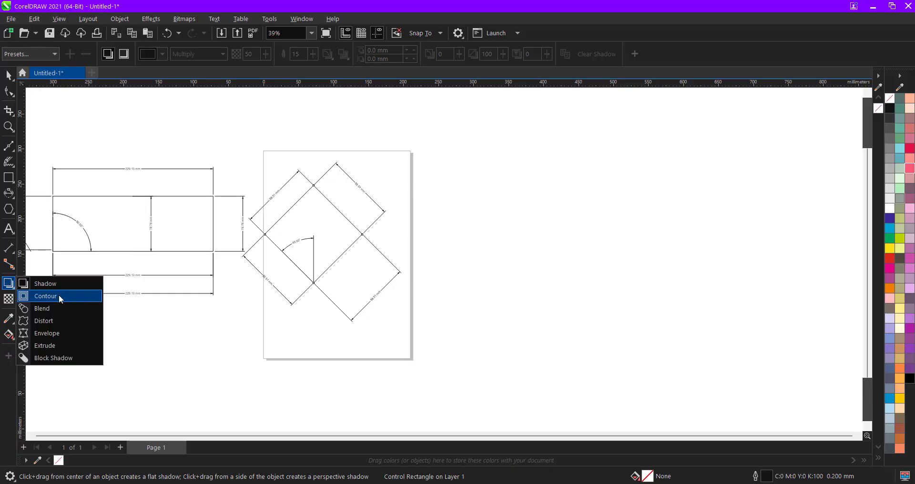
left_click(59, 294)
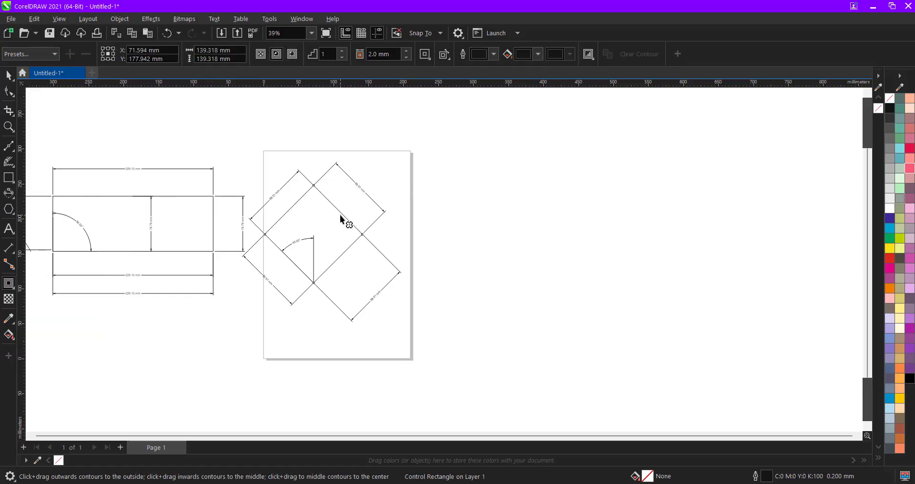
left_click_drag(363, 235, 324, 234)
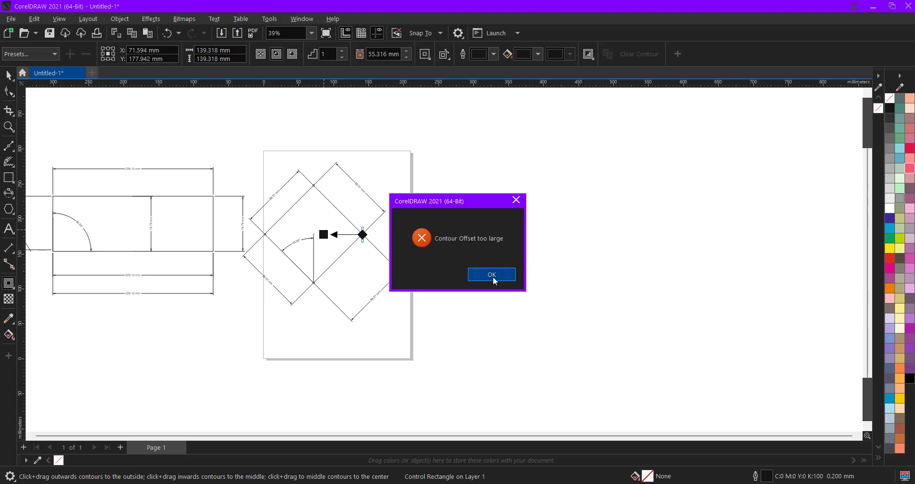
left_click(492, 275)
key("space")
left_click(683, 218)
Show the Contour docker and bring the empty area beside the page into view.
scroll(683, 218, "down", 1)
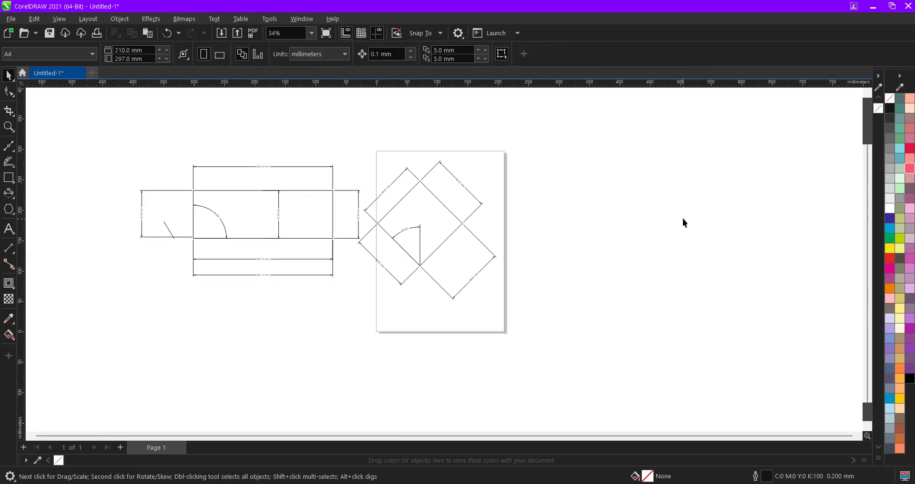
key("ctrl+F9")
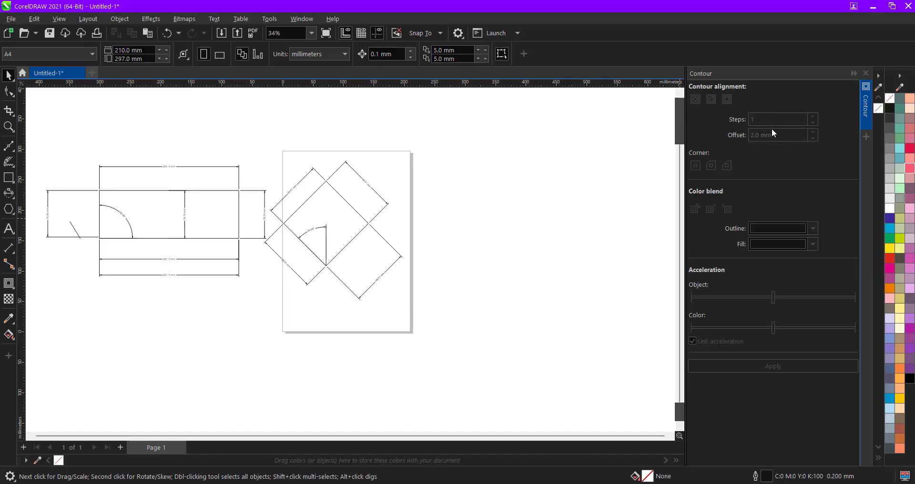
scroll(406, 199, "down", 2)
scroll(421, 214, "up", 3)
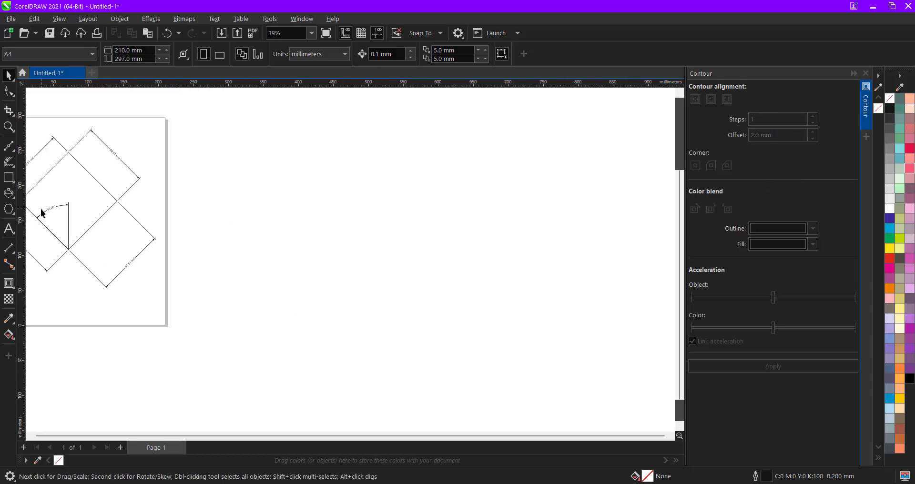
Draw a rectangle about 170 mm wide and 142 mm high beside the page, and move it slightly up and to the right.
left_click(8, 177)
mouse_move(239, 190)
left_mouse_down()
mouse_move(333, 302)
mouse_move(358, 290)
left_mouse_up()
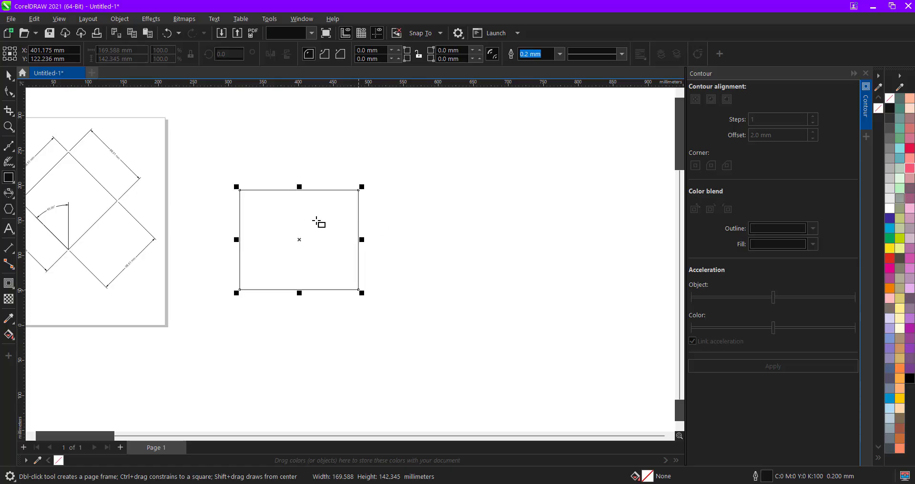
key("space")
left_click_drag(320, 233, 349, 199)
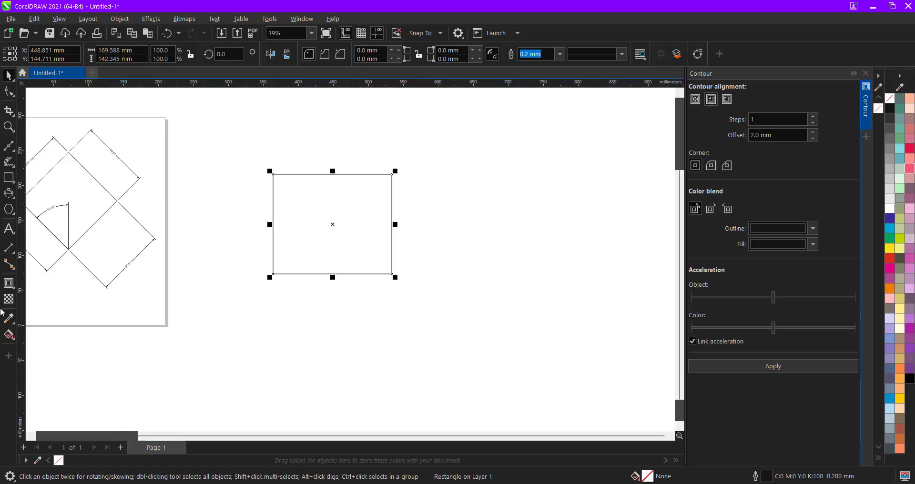
left_click(12, 286)
left_click(43, 296)
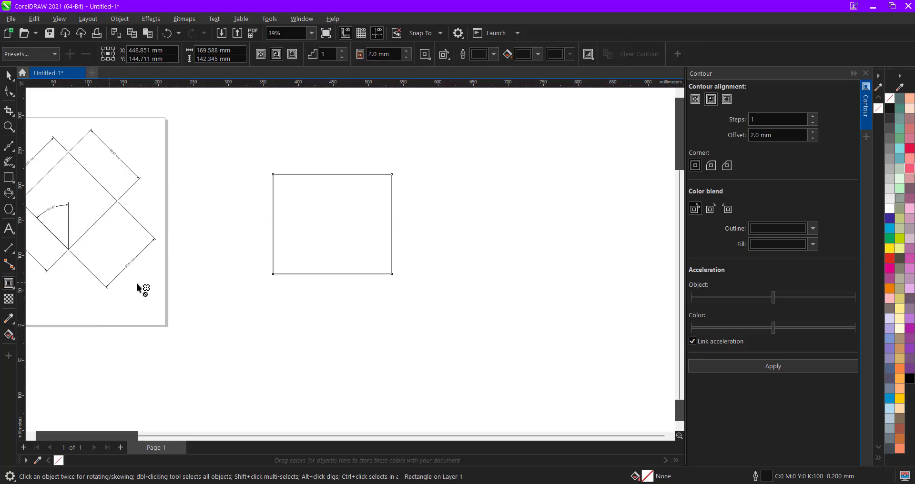
left_click(10, 75)
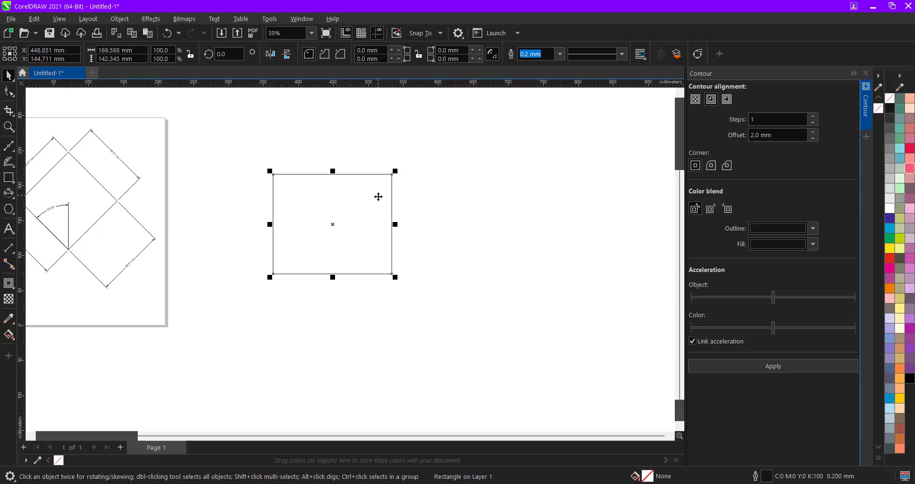
Apply a To center contour with a 3 mm offset to the new rectangle.
left_click(775, 137)
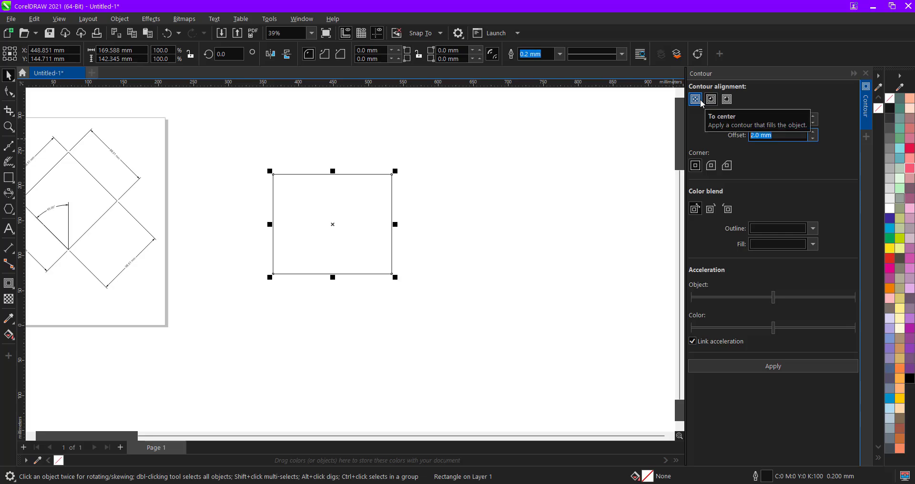
left_click(714, 98)
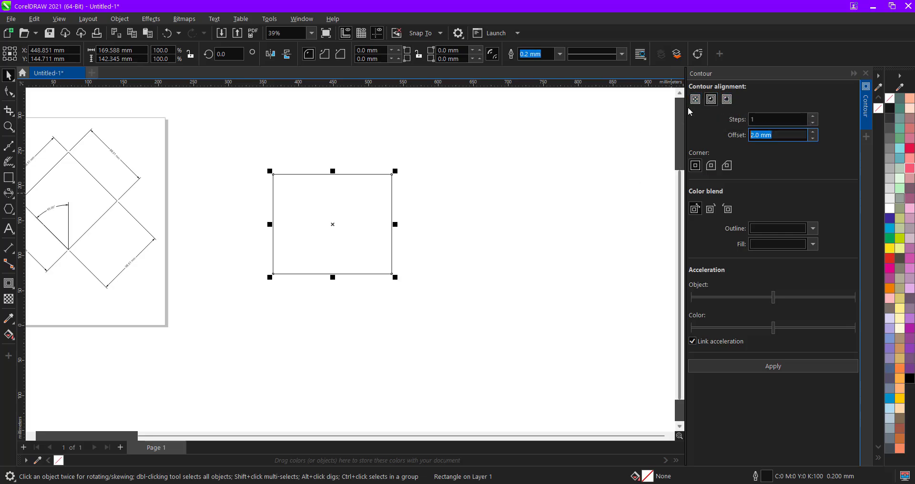
left_click(695, 99)
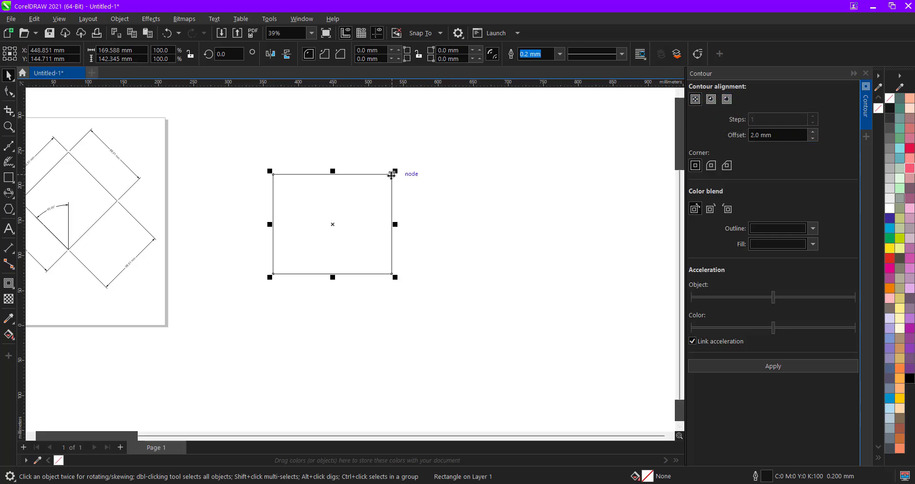
scroll(391, 175, "up", 5)
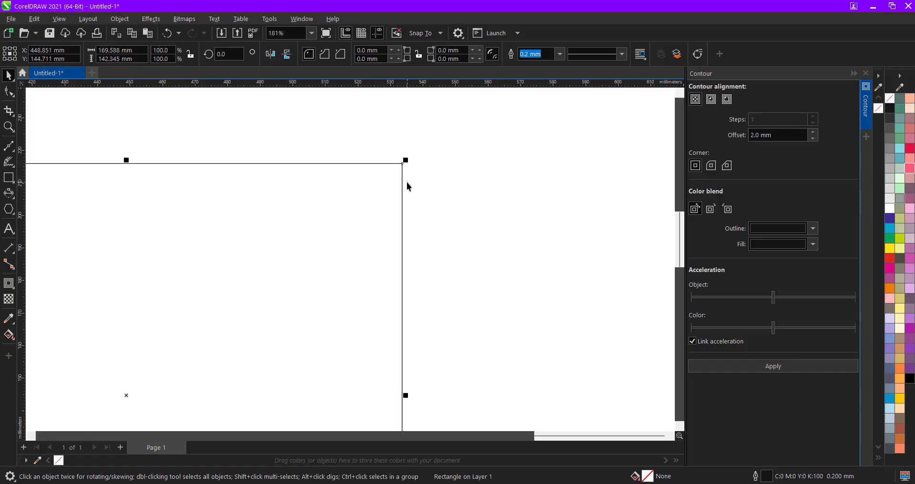
scroll(386, 178, "down", 5)
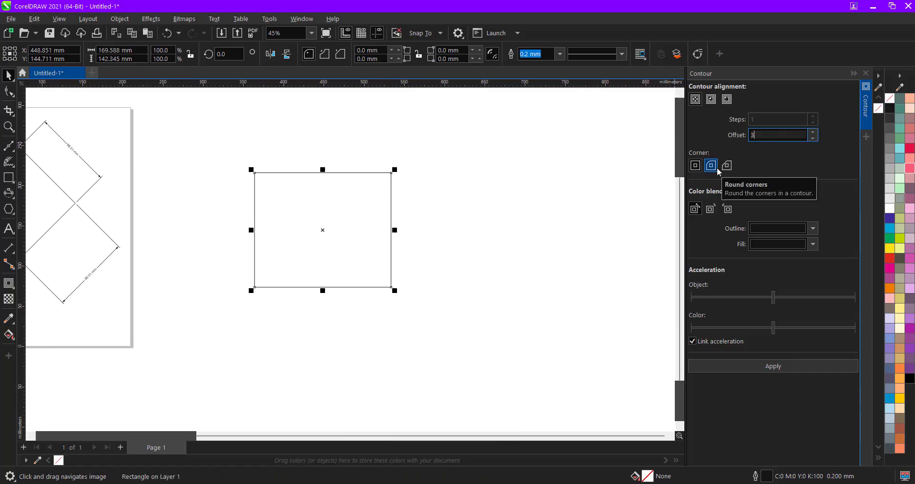
left_click(787, 368)
scroll(379, 174, "up", 3)
scroll(417, 155, "down", 1)
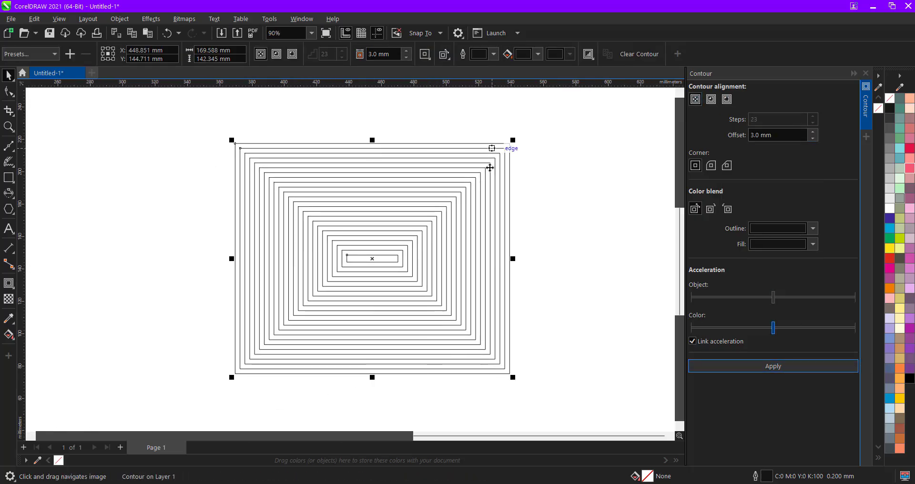
Undo the centre-filling contour and apply an inside contour with 1 step and a 3 mm offset to the rectangle.
key("ctrl+z")
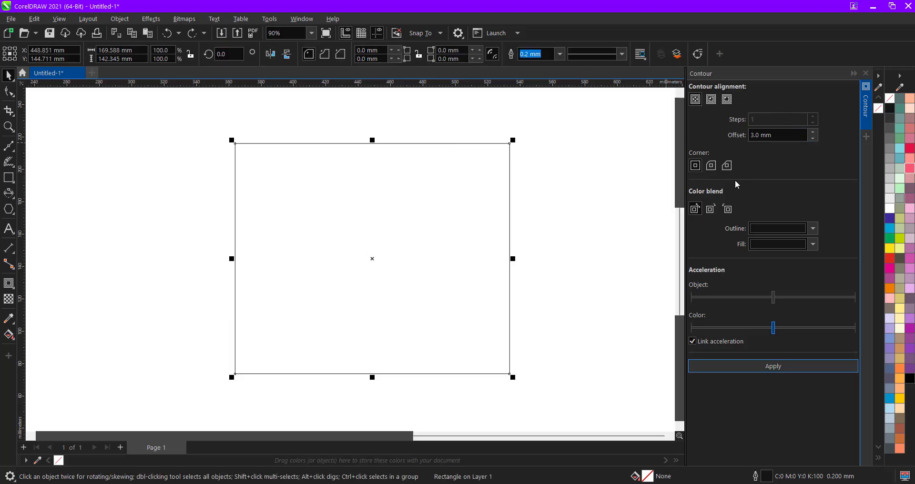
left_click(712, 104)
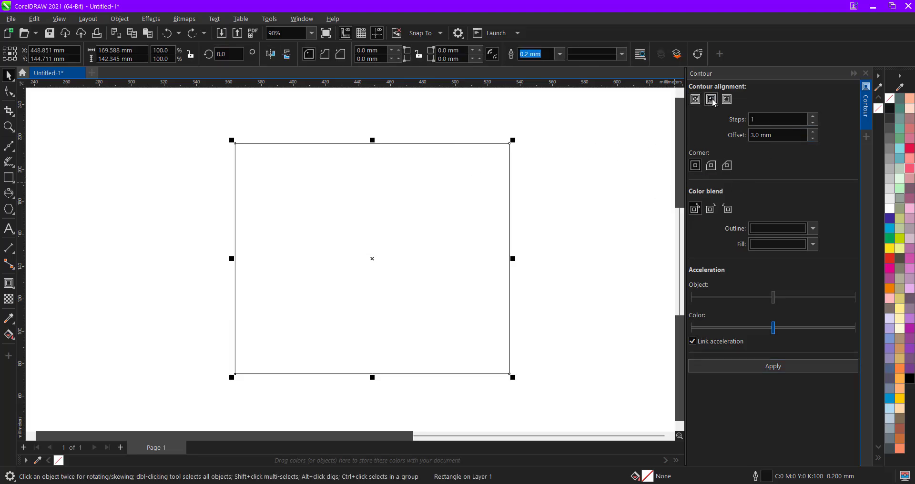
left_click(766, 120)
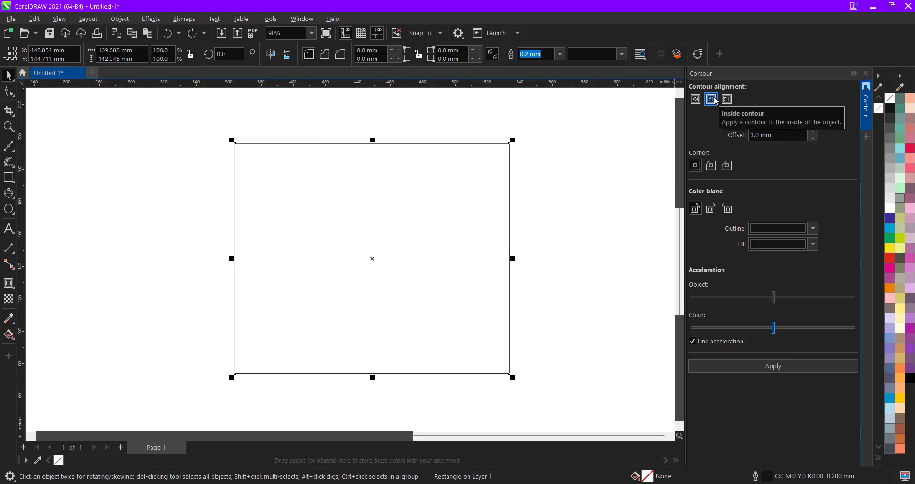
double_click(781, 118)
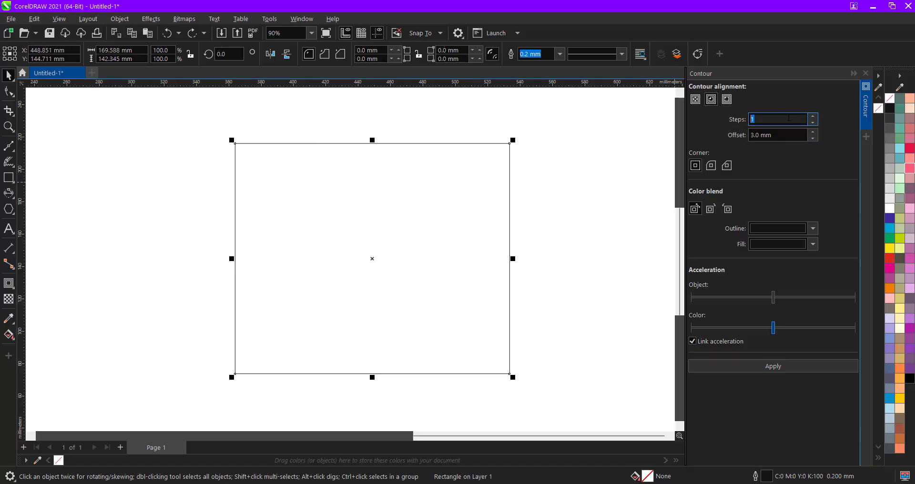
key("Tab")
left_click(773, 366)
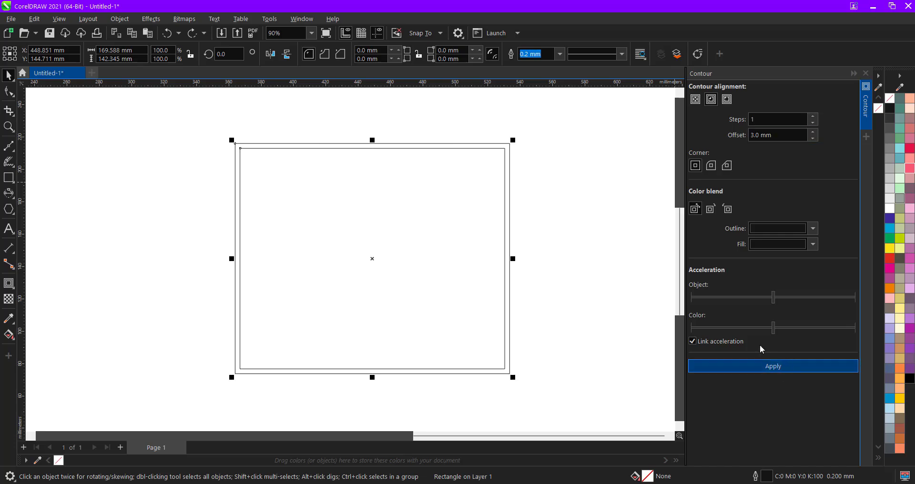
Undo the inside contour and apply an outside contour with 1 step and a 3 mm offset to the rectangle.
scroll(518, 142, "up", 3)
scroll(502, 153, "down", 6)
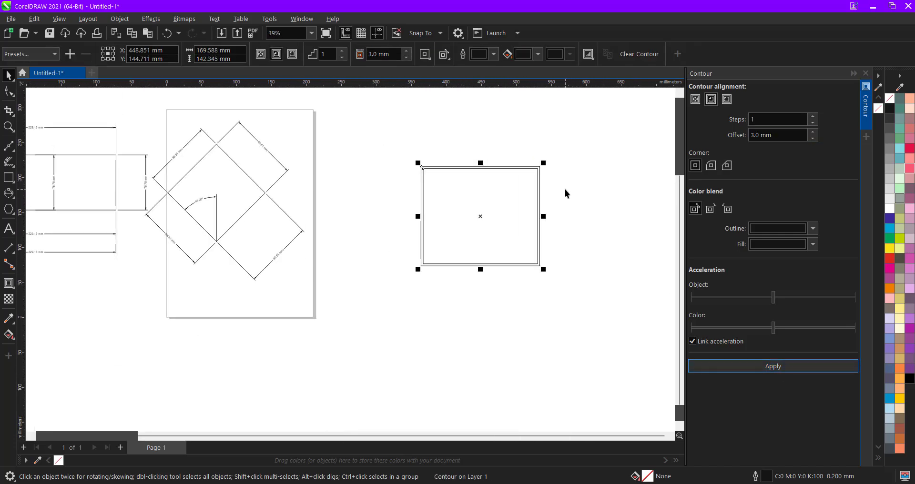
key("ctrl+z")
scroll(596, 158, "up", 1)
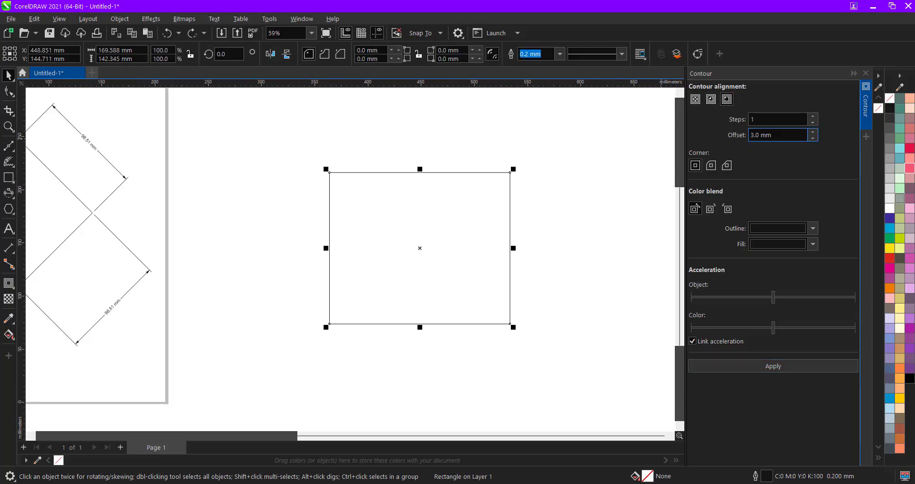
left_click(779, 135)
left_click(785, 370)
scroll(506, 153, "up", 3)
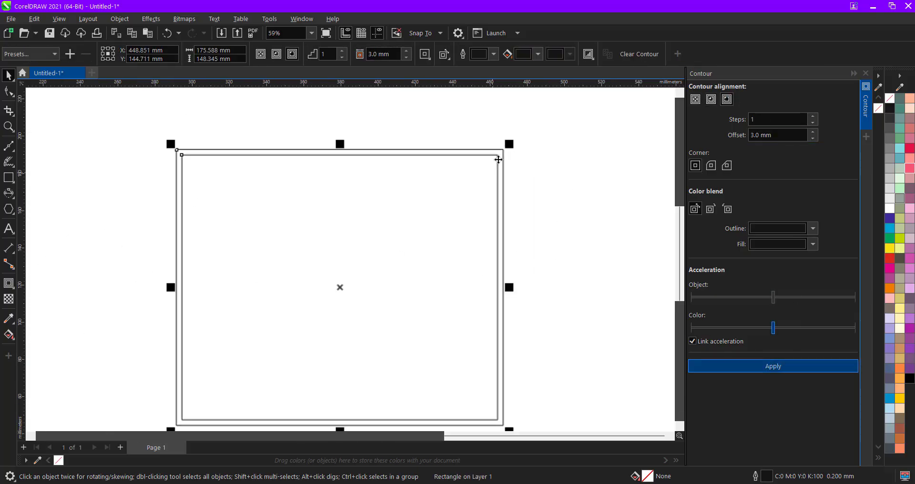
Undo the outside contour and reselect the plain rectangle beside the page.
key("ctrl+z")
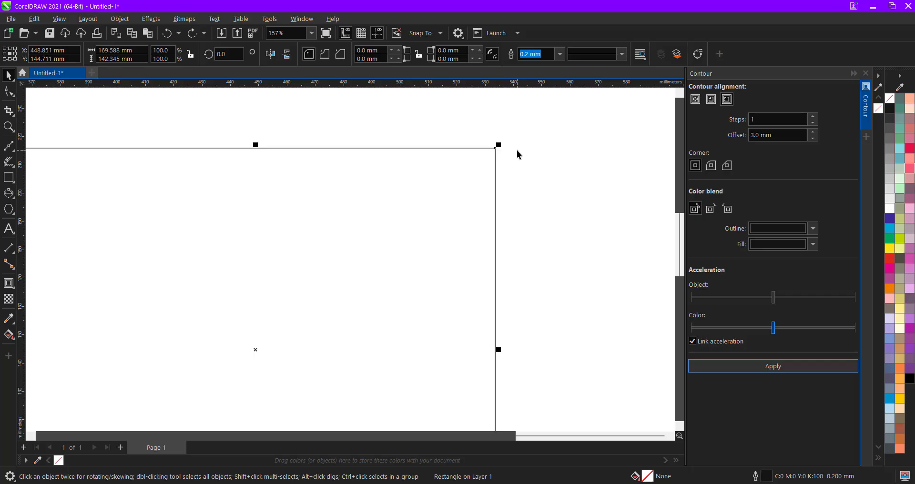
scroll(497, 159, "down", 6)
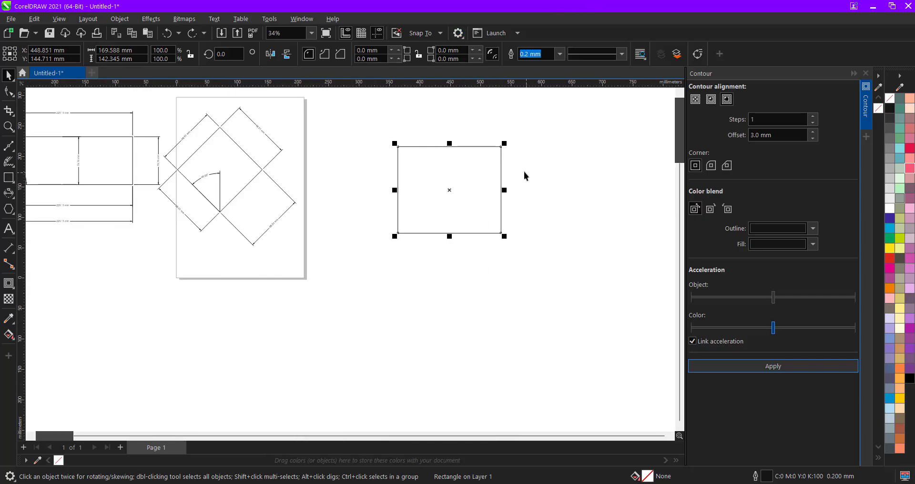
left_click(539, 177)
scroll(548, 162, "down", 1)
left_click_drag(555, 150, 370, 299)
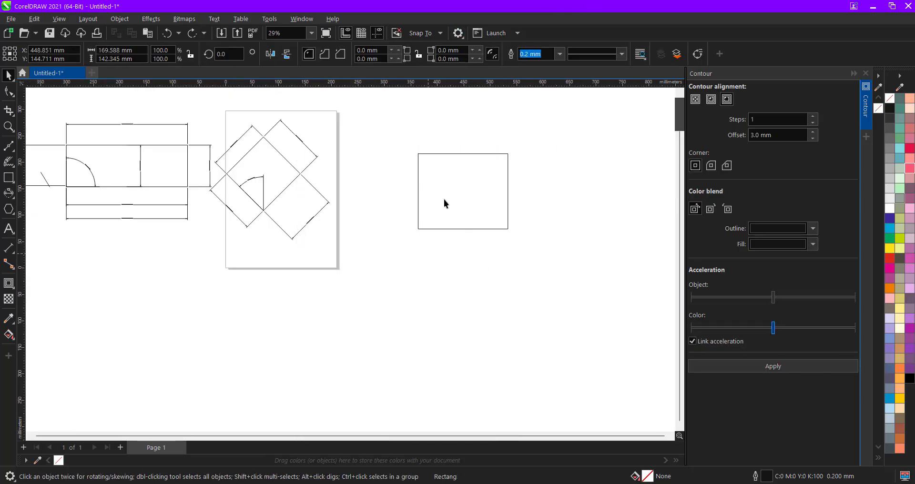
Distort the rectangle with a push and pull distortion of amplitude 144, starting from its upper edge.
left_click(9, 283)
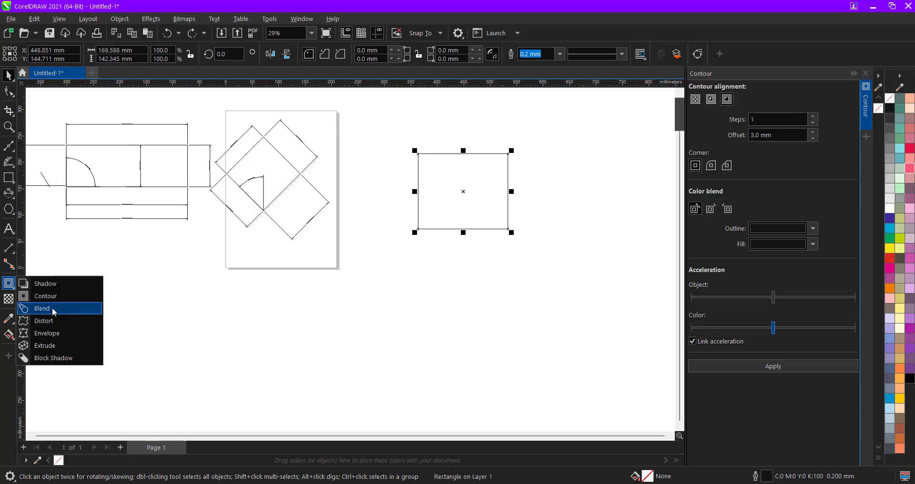
left_click(57, 321)
scroll(460, 179, "up", 2)
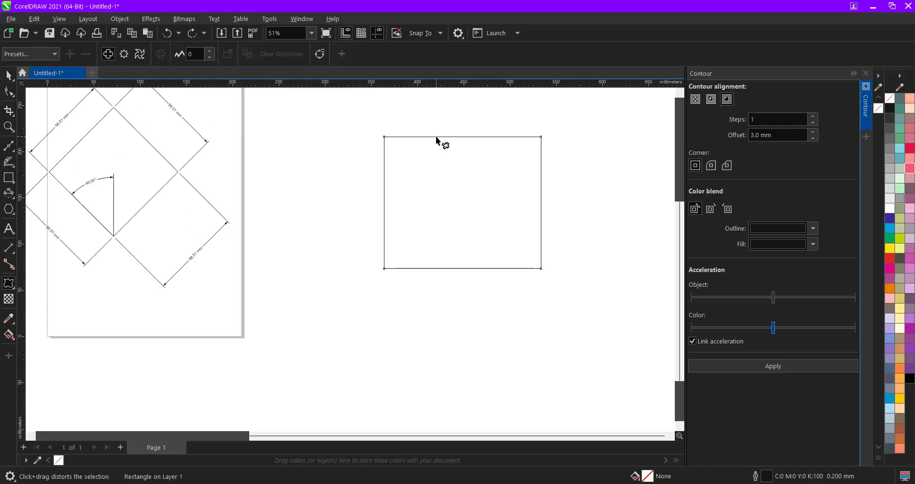
left_click_drag(437, 139, 493, 219)
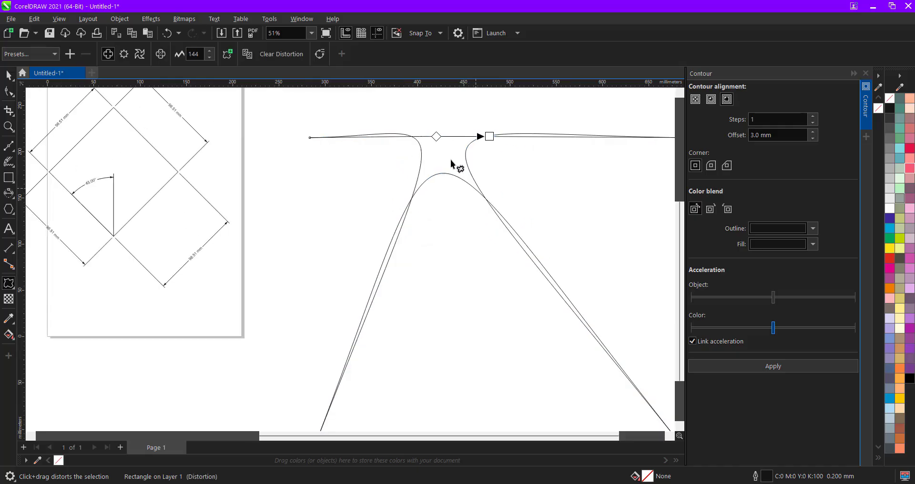
Try the Envelope tool on the distorted shape, leave it without reshaping, and undo the distortion.
left_click(8, 283)
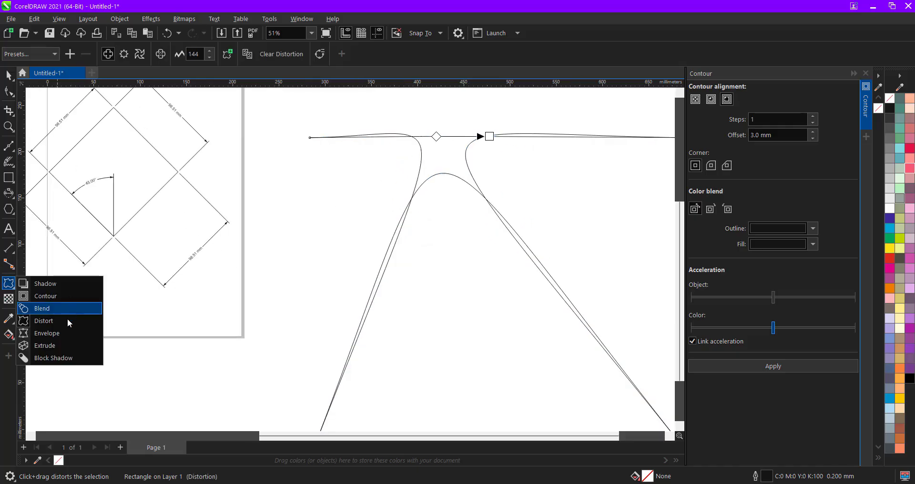
left_click(72, 336)
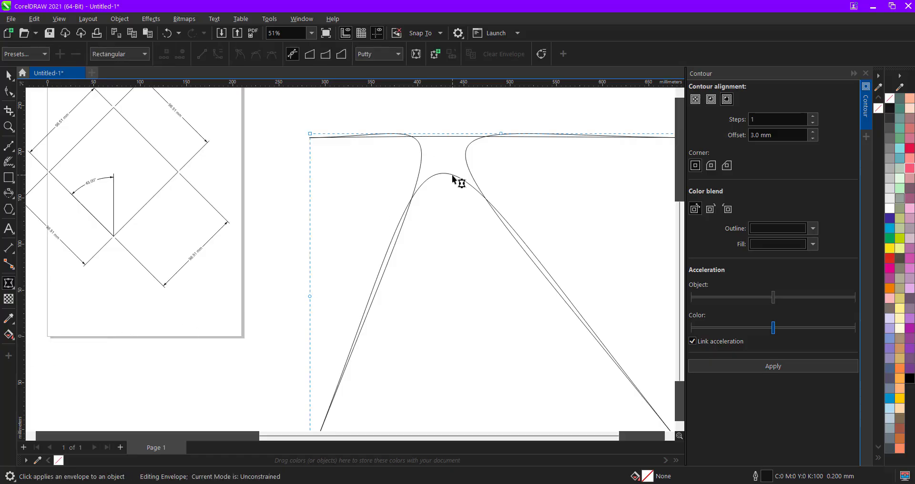
key("space")
key("ctrl+z")
scroll(414, 194, "down", 2)
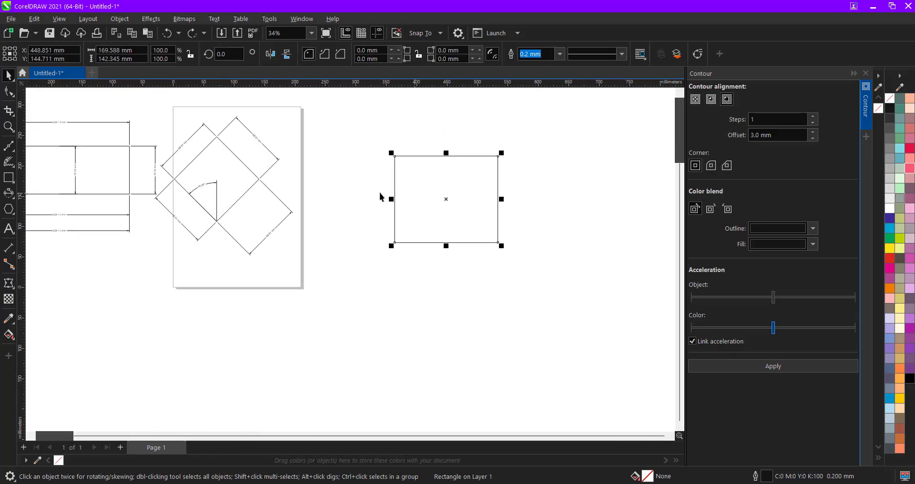
Extrude the rectangle towards the upper right into a wireframe box with the Extrude tool.
scroll(357, 196, "down", 1)
left_click(8, 284)
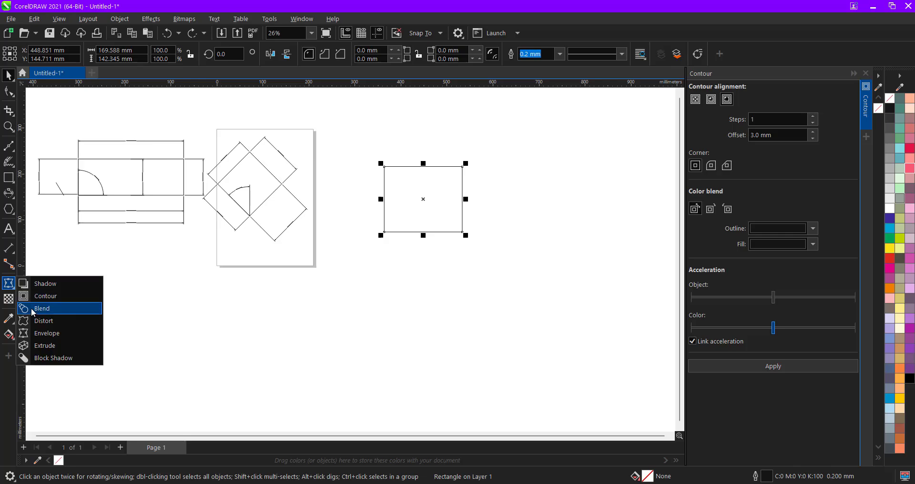
left_click(55, 347)
left_click_drag(424, 199, 483, 93)
scroll(434, 219, "up", 1)
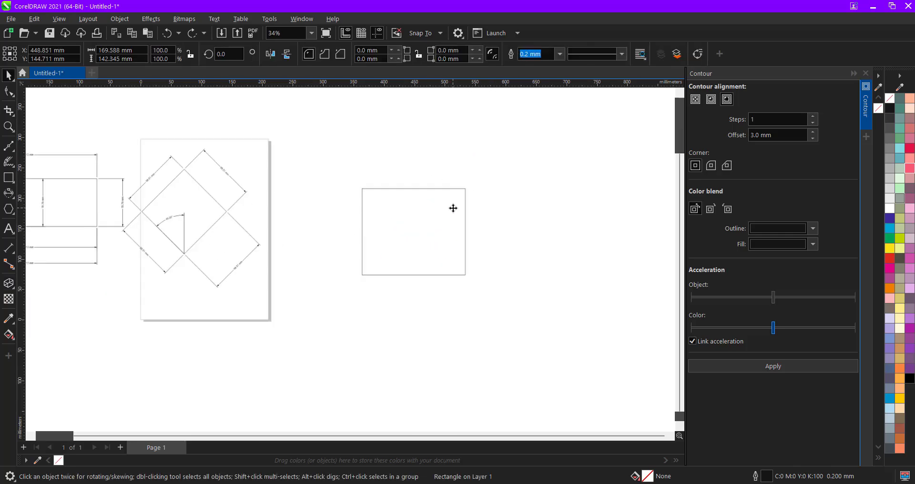
left_click_drag(429, 228, 519, 143)
key("space")
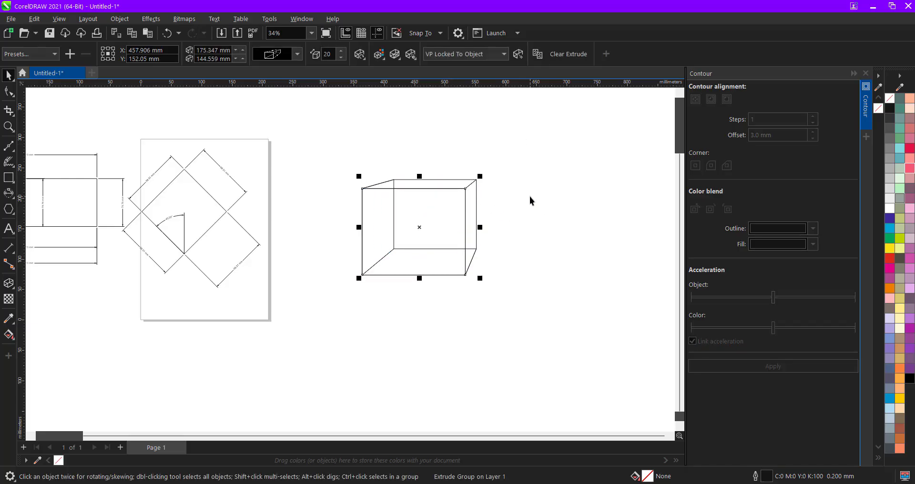
Move the extruded box about 62 mm to the right and 19 mm up.
left_click(529, 211)
left_click(475, 187)
left_click_drag(475, 188, 516, 179)
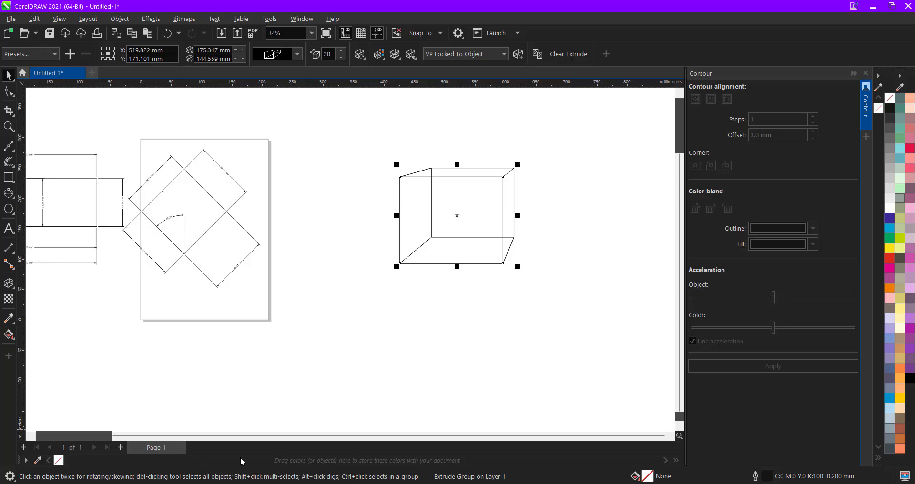
Apply a uniform transparency of 43 to the extruded box and select its control rectangle.
left_click(9, 299)
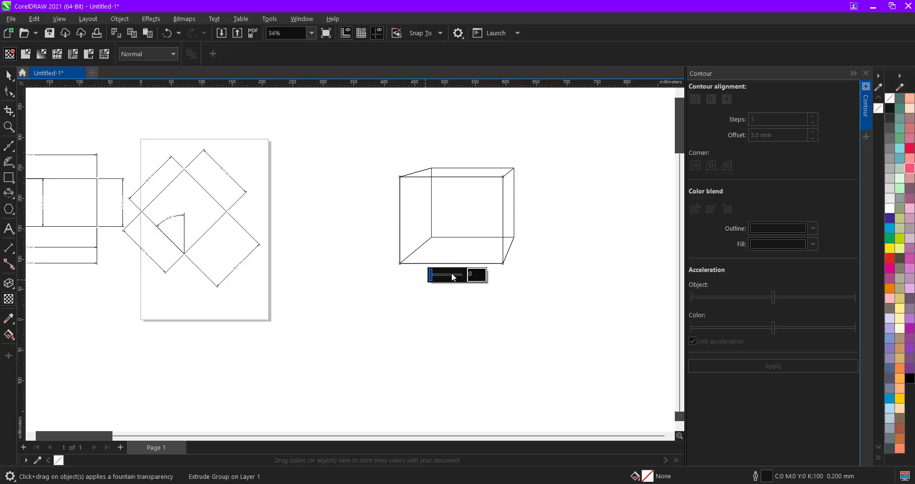
left_click(455, 276)
left_click_drag(458, 281, 443, 280)
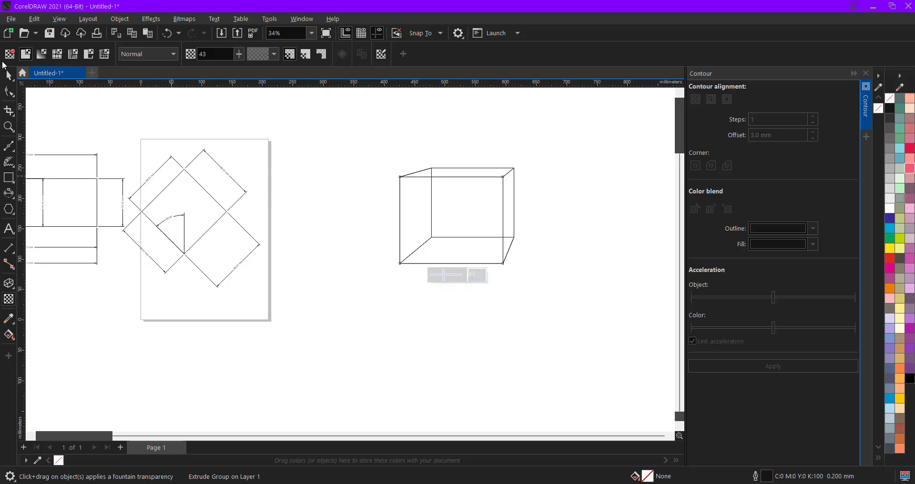
left_click(11, 84)
left_click(39, 76)
left_click(437, 296)
left_click(408, 253)
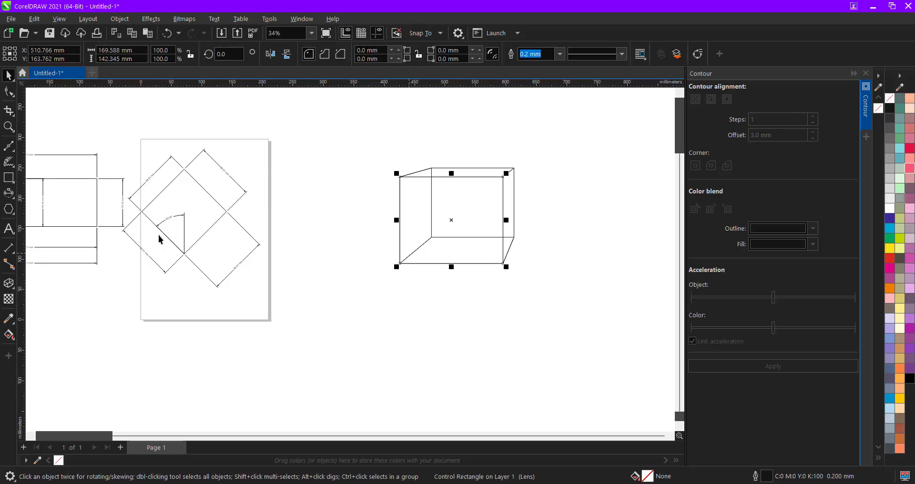
Sample the rotated square's black outline with the Color Eyedropper and fill the square with that colour.
left_click(11, 321)
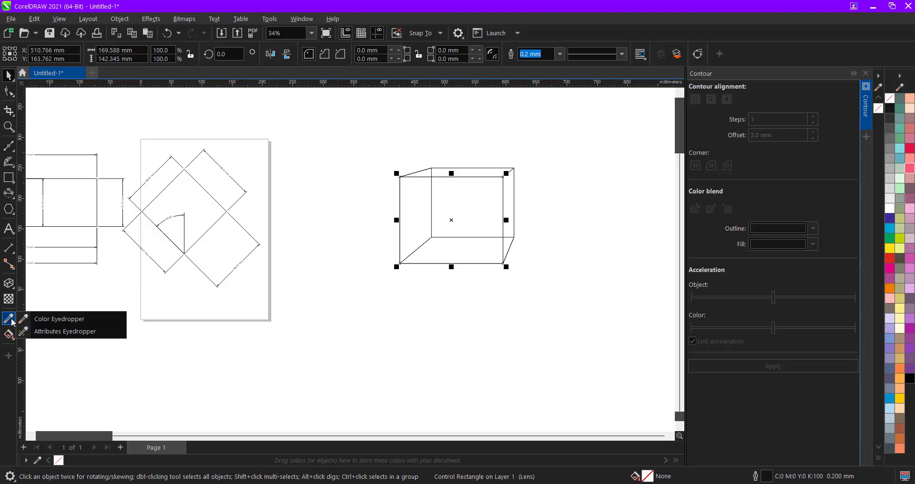
left_click(55, 324)
scroll(195, 260, "up", 6)
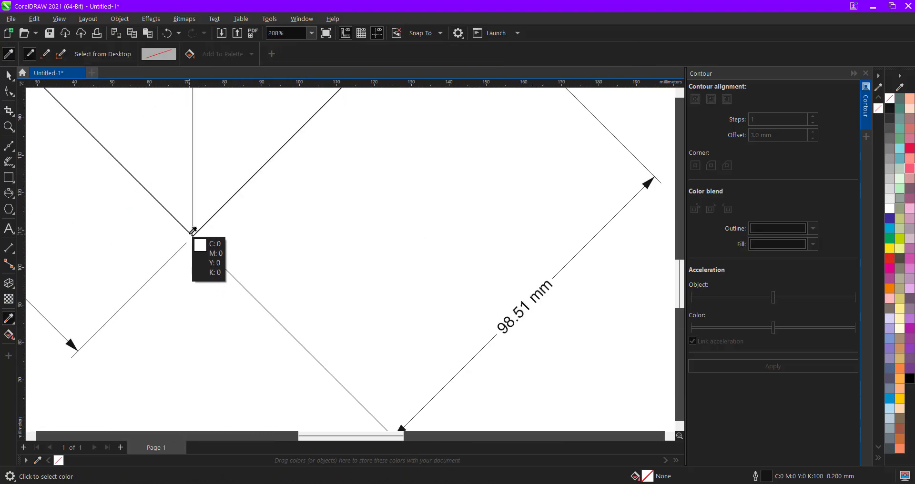
scroll(193, 231, "up", 6)
left_click(194, 232)
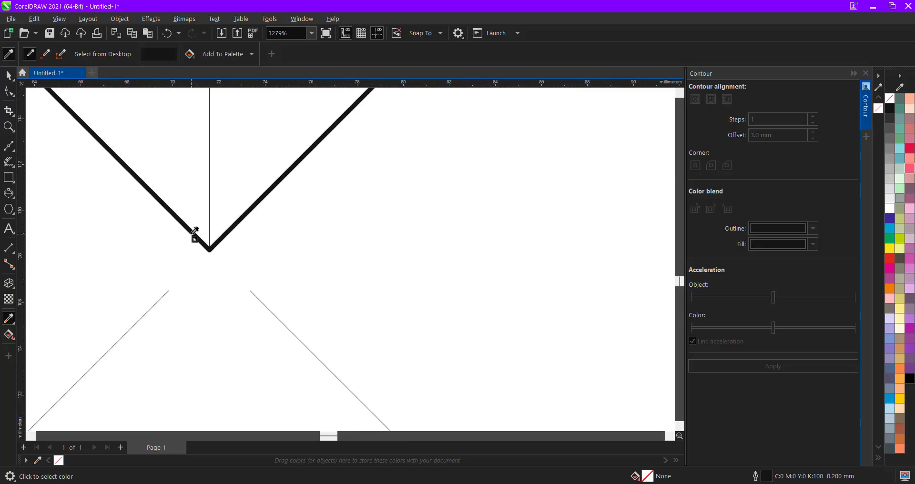
left_click(228, 161)
scroll(298, 259, "down", 9)
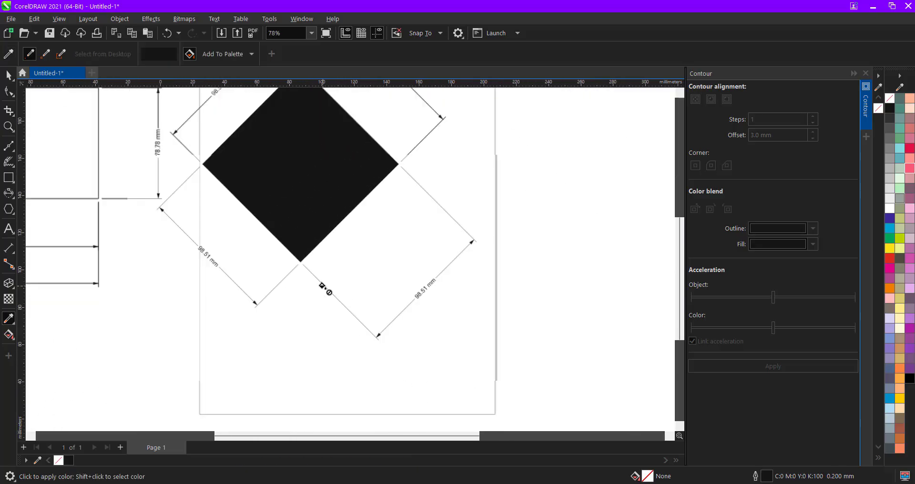
scroll(325, 289, "down", 1)
key("space")
Apply a diagonal black-to-white fountain fill to the rotated square with the Interactive Fill tool, running from its centre towards the lower right.
left_click(11, 320)
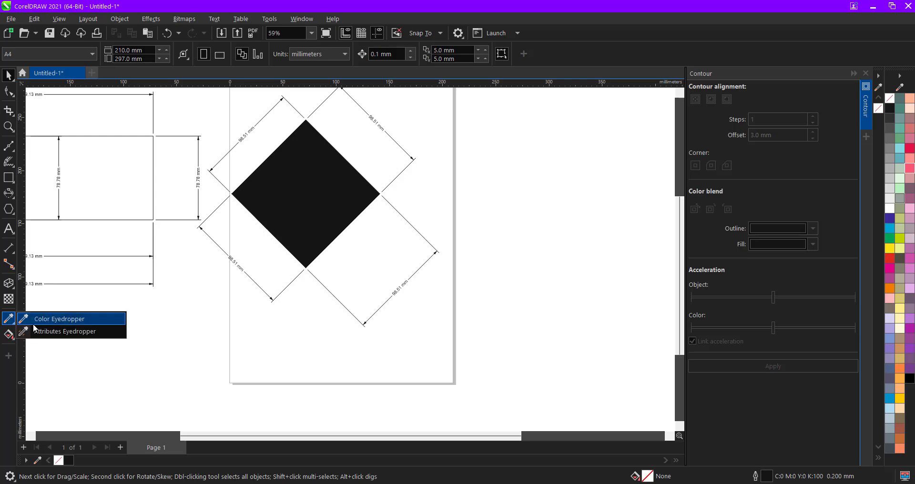
left_click(38, 331)
left_click(9, 336)
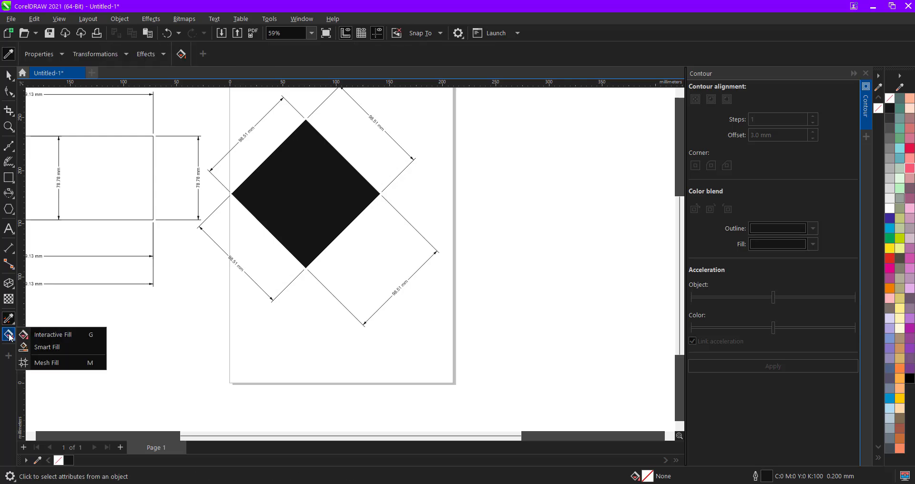
left_click(47, 336)
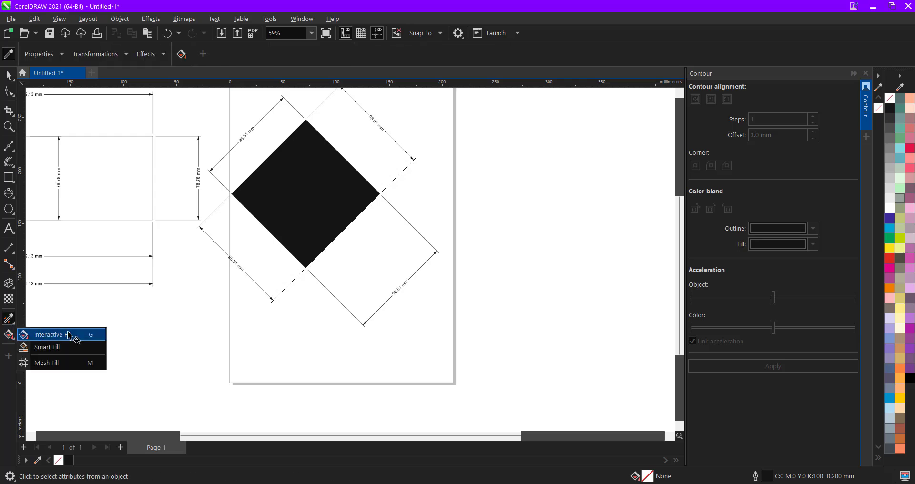
left_click(331, 195)
scroll(286, 178, "up", 2)
left_click_drag(284, 174, 359, 256)
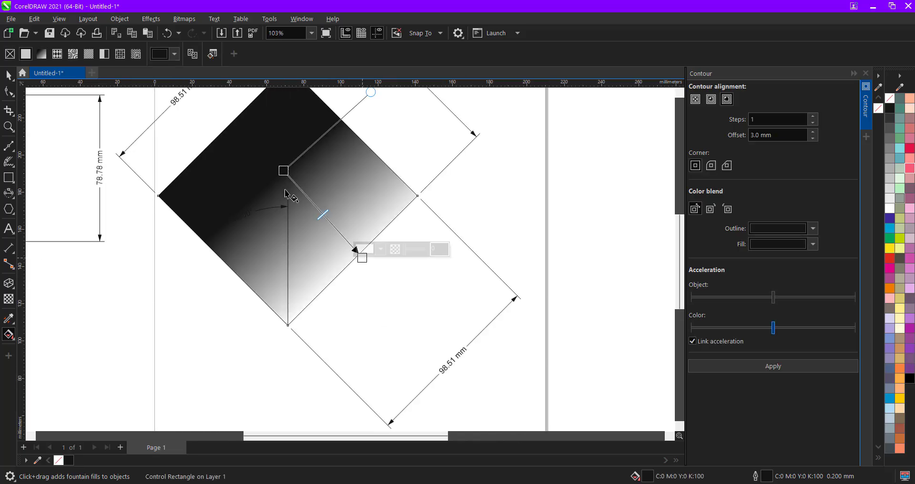
scroll(328, 236, "down", 3)
scroll(329, 229, "down", 3)
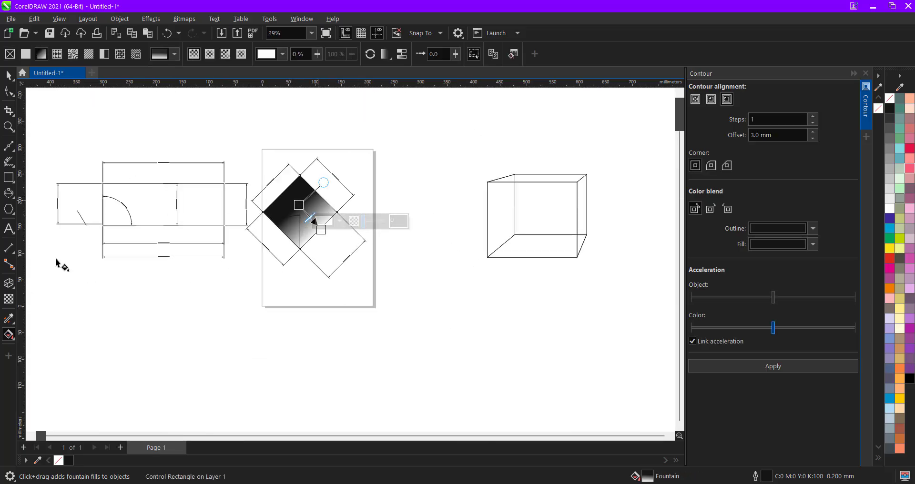
Place a 2 by 2 mesh on the fountain-filled square with the Mesh Fill tool and return to the Pick tool.
left_click(12, 339)
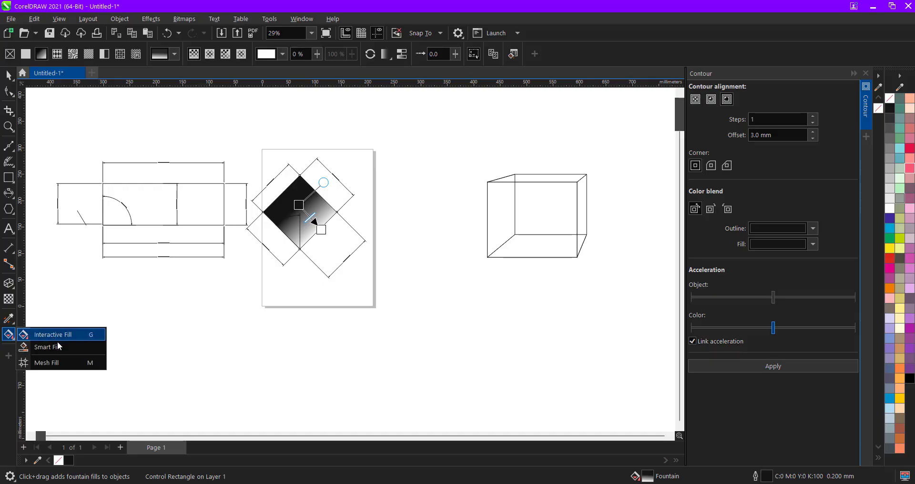
left_click(42, 363)
scroll(289, 209, "up", 2)
left_click(329, 235)
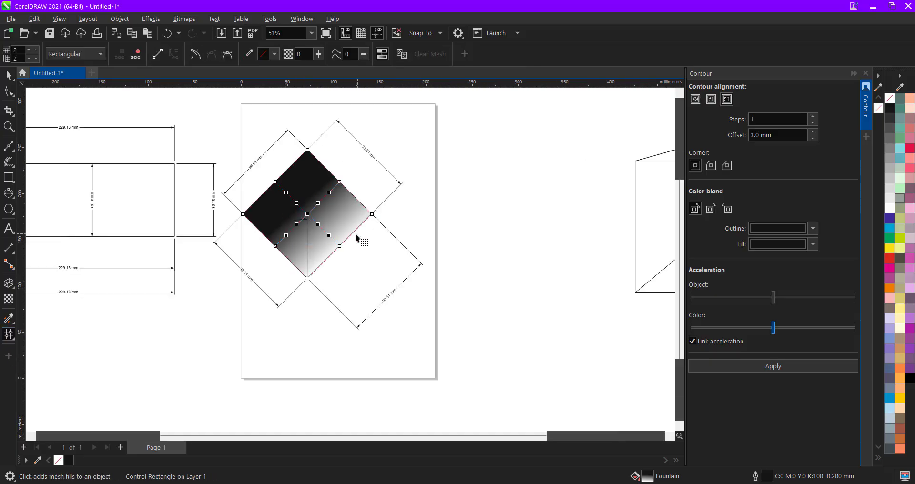
scroll(356, 237, "down", 2)
left_click(8, 75)
Draw a rectangle about 227 mm wide and 178 mm high in the empty area below and to the right of the page.
left_click(484, 221)
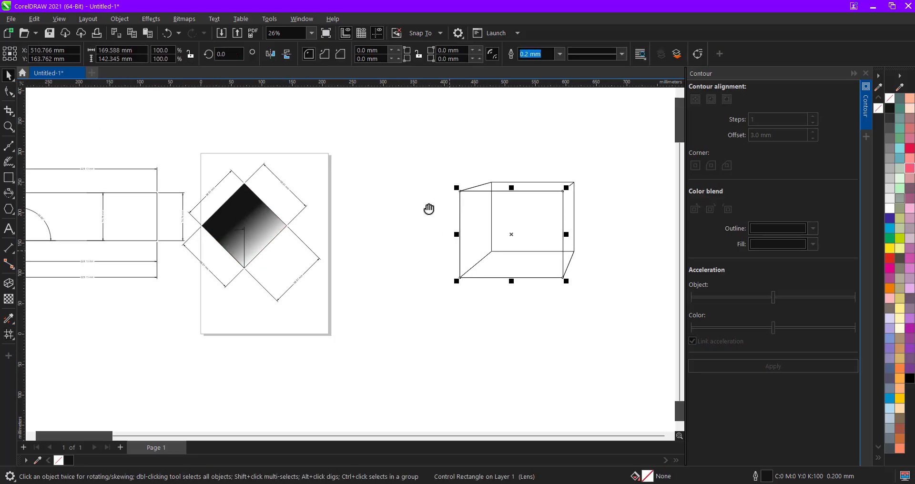
mouse_move(429, 209)
left_mouse_down()
mouse_move(241, 202)
mouse_move(390, 300)
left_mouse_up()
key("F6")
key("space")
scroll(214, 265, "up", 1)
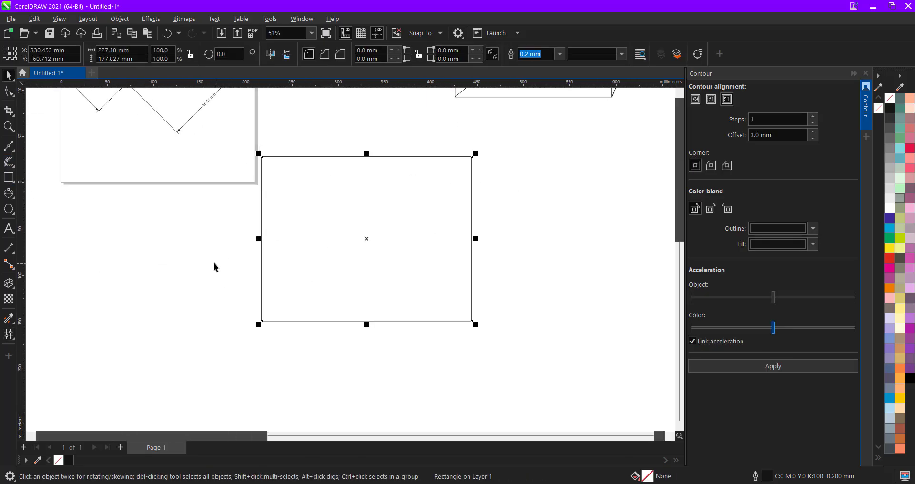
Apply a 2 by 2 mesh fill to the new rectangle and colour its centre node green.
left_click(9, 336)
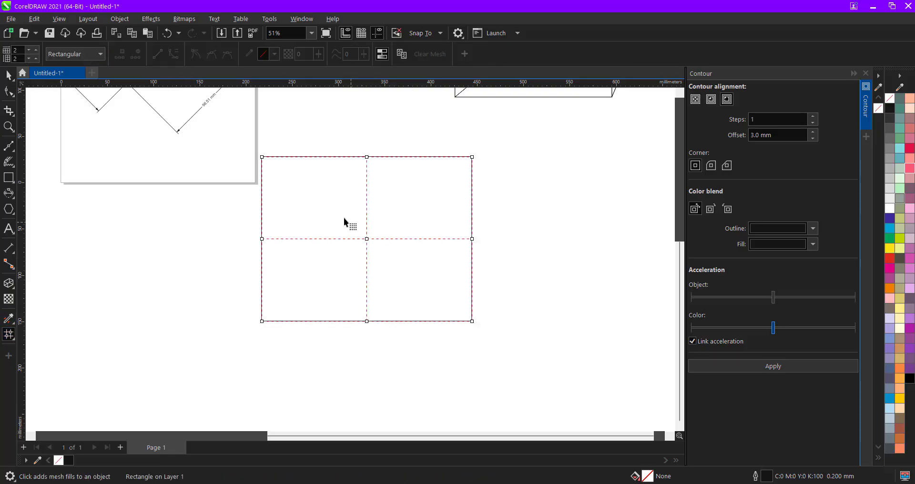
left_click_drag(387, 264, 386, 266)
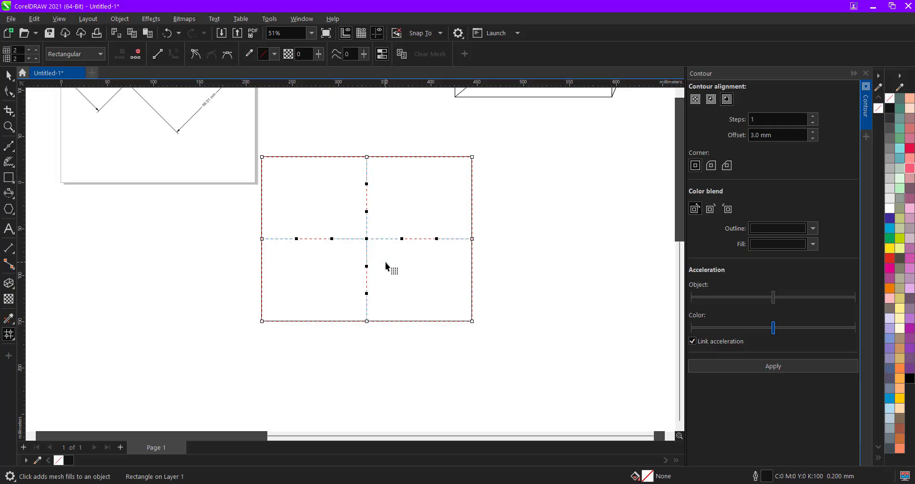
left_click_drag(344, 226, 396, 268)
left_click(890, 239)
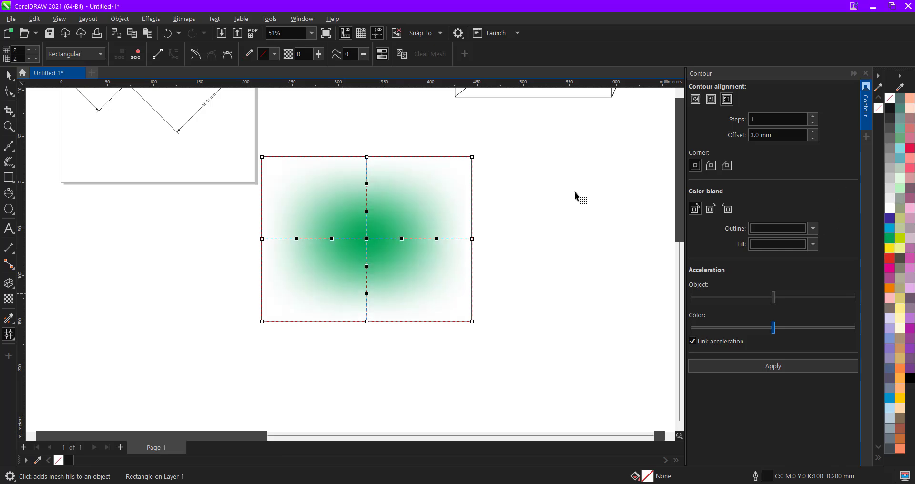
Colour the mesh node at the middle of the rectangle's right edge red, the lower-right corner grey-brown and the bottom-middle node salmon pink.
left_click_drag(445, 249, 446, 248)
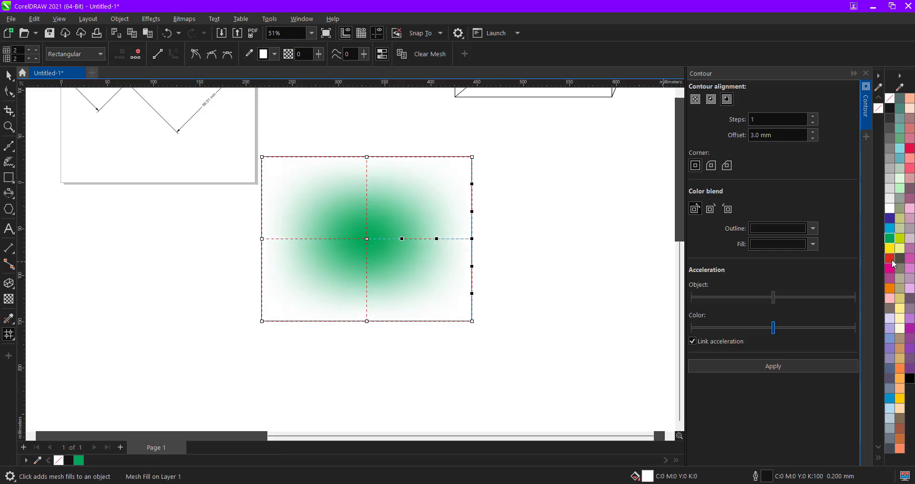
left_click(889, 258)
left_click_drag(423, 348, 423, 348)
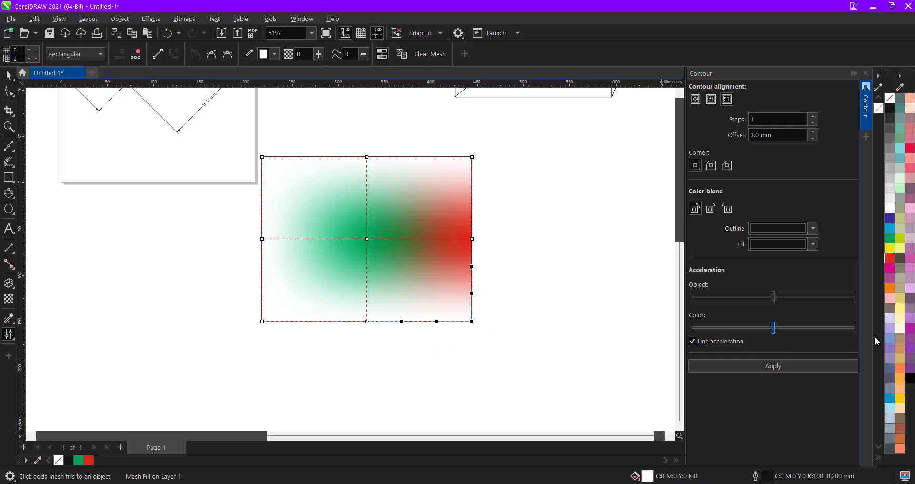
left_click(889, 308)
left_click(367, 321)
left_click(910, 159)
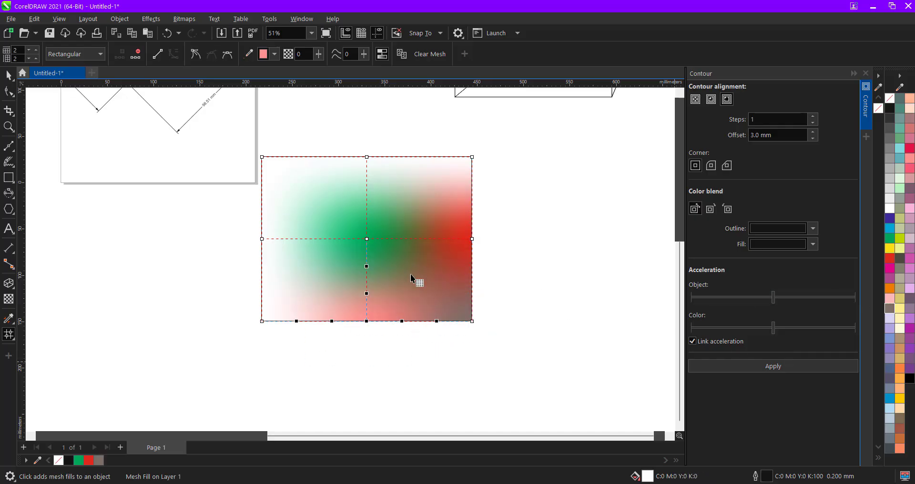
Colour the lower-left corner node dark blue, the left-middle node teal, the upper-left corner pale olive and the top-middle node yellow.
left_click_drag(296, 302, 233, 366)
left_click(890, 219)
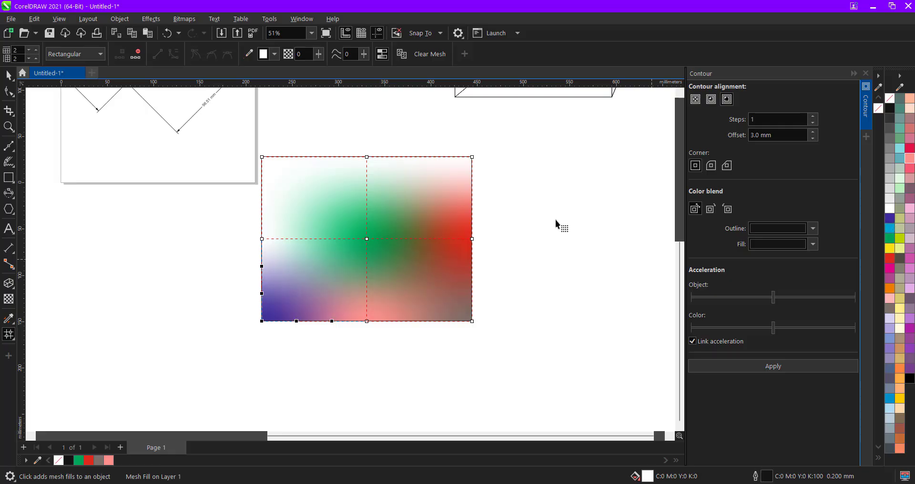
left_click(261, 239)
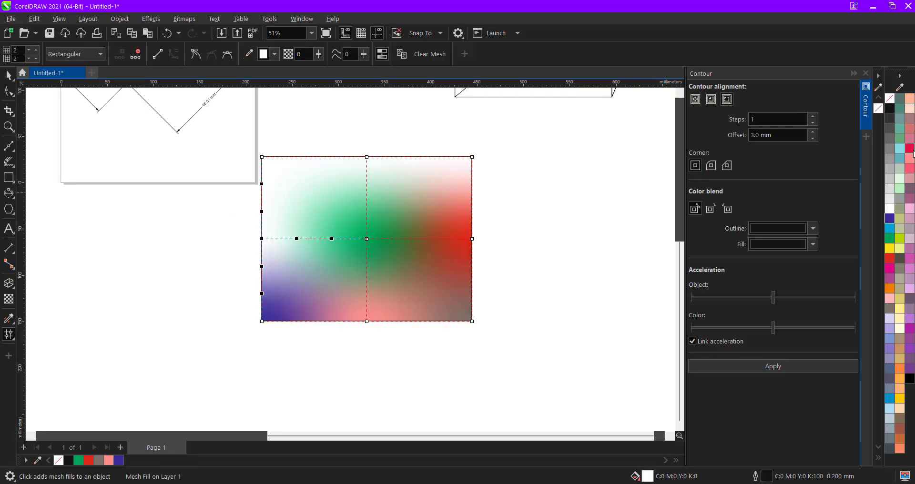
left_click(900, 158)
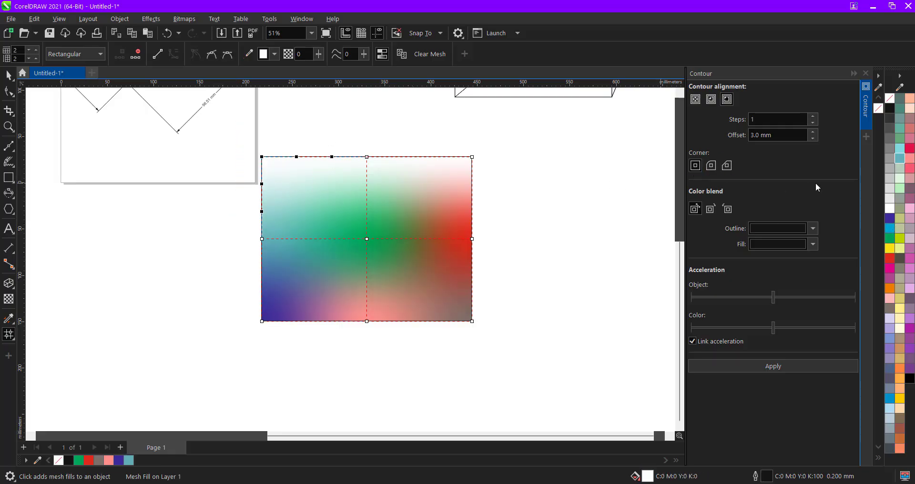
left_click(899, 228)
left_click_drag(402, 135, 353, 194)
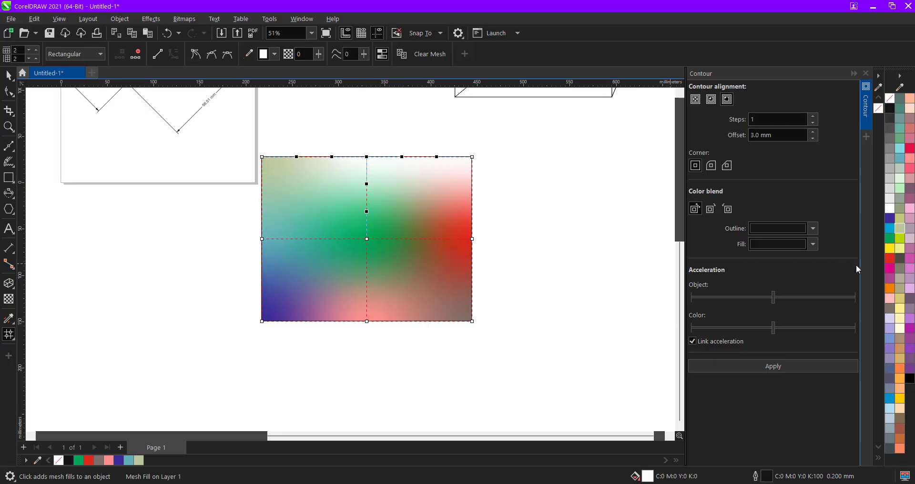
left_click(886, 248)
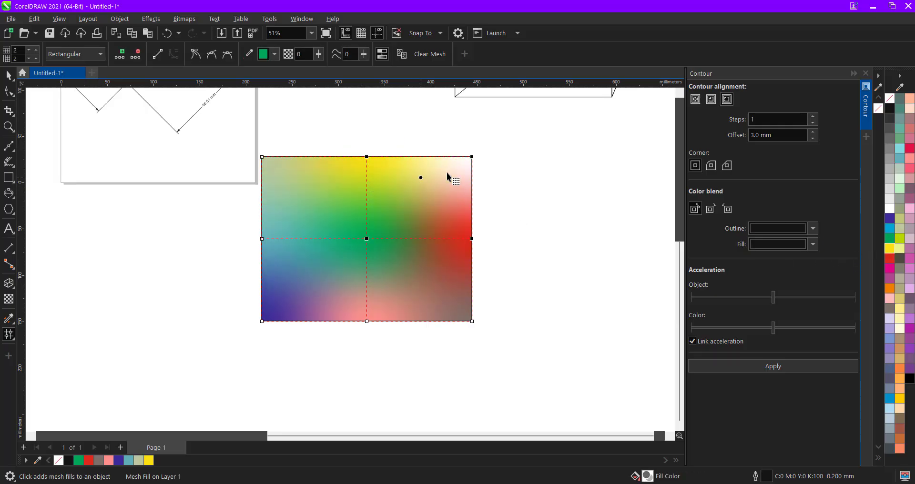
Leave mesh editing with the Pick tool and move the mesh-filled rectangle down and to the left, below the page.
key("space")
left_click(504, 245)
scroll(365, 238, "up", 1)
scroll(473, 190, "down", 1)
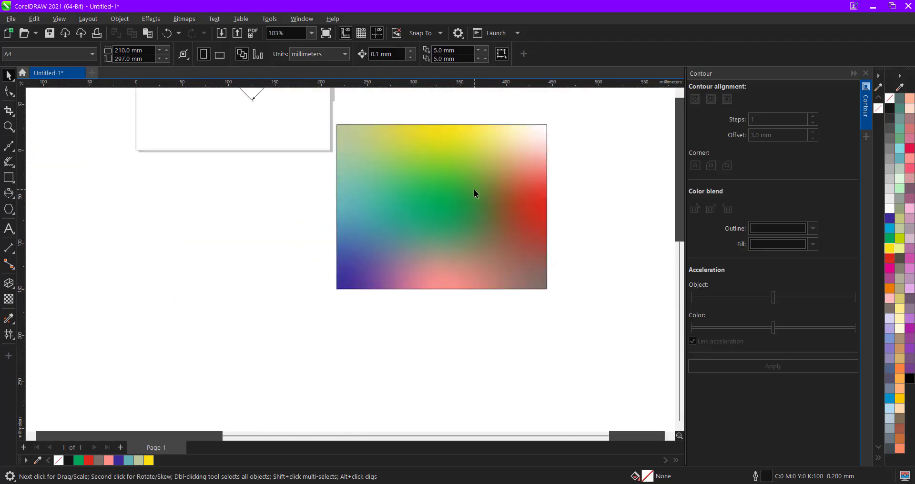
scroll(468, 187, "down", 2)
left_click(455, 197)
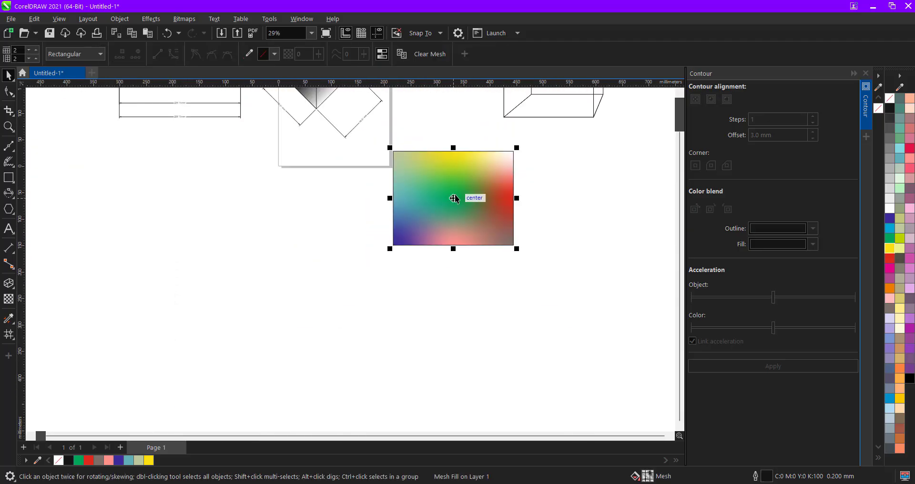
left_click_drag(455, 199, 419, 249)
scroll(419, 249, "down", 1)
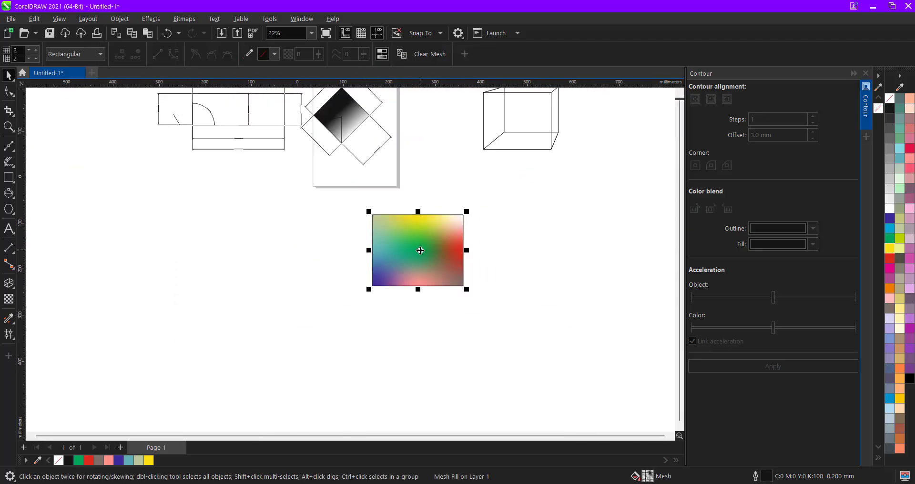
scroll(93, 191, "down", 1)
Switch from Mesh Fill to the Interactive Fill tool, return to the Pick tool, deselect the rectangle and close the Contour docker.
left_click(12, 338)
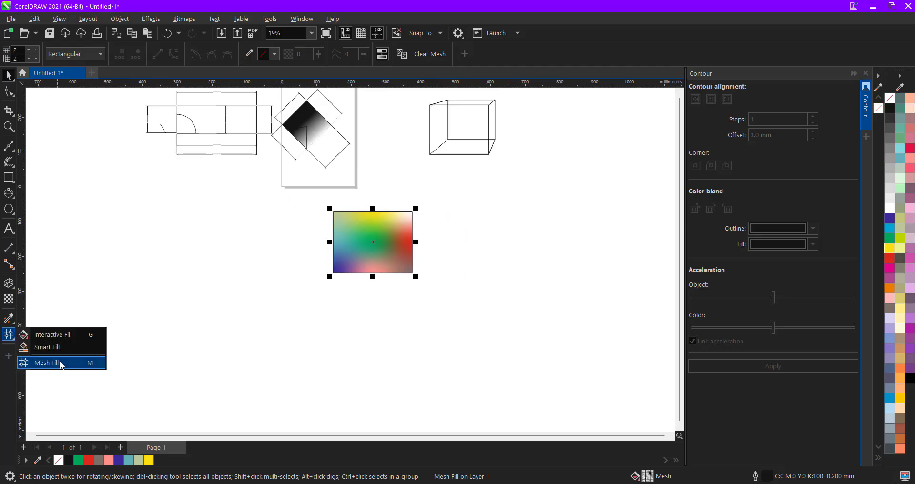
left_click(36, 335)
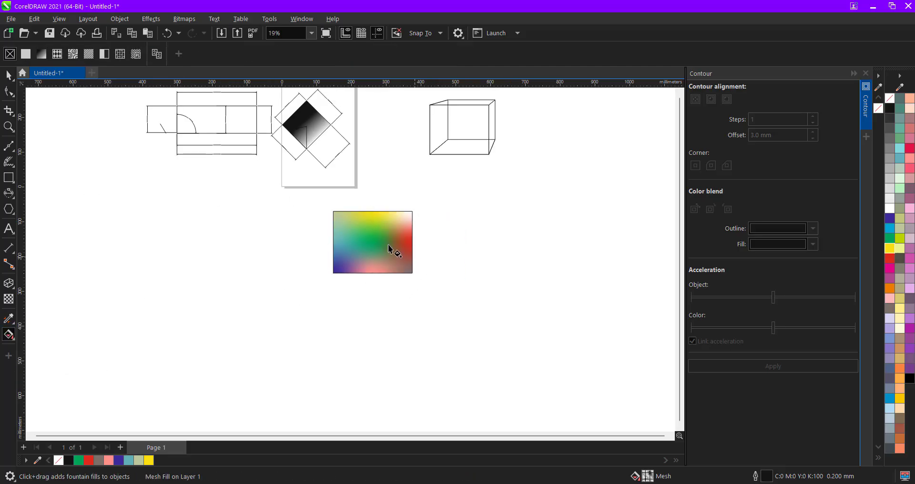
scroll(253, 259, "down", 1)
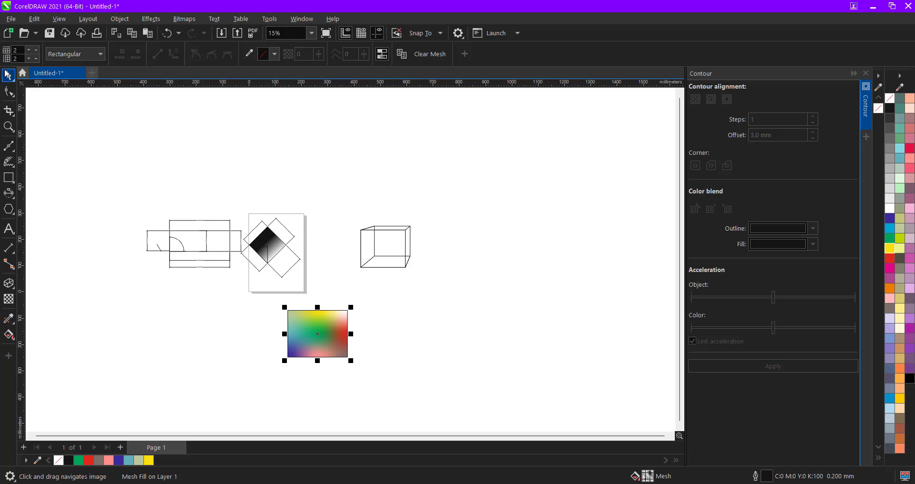
right_click(53, 117)
left_click(472, 174)
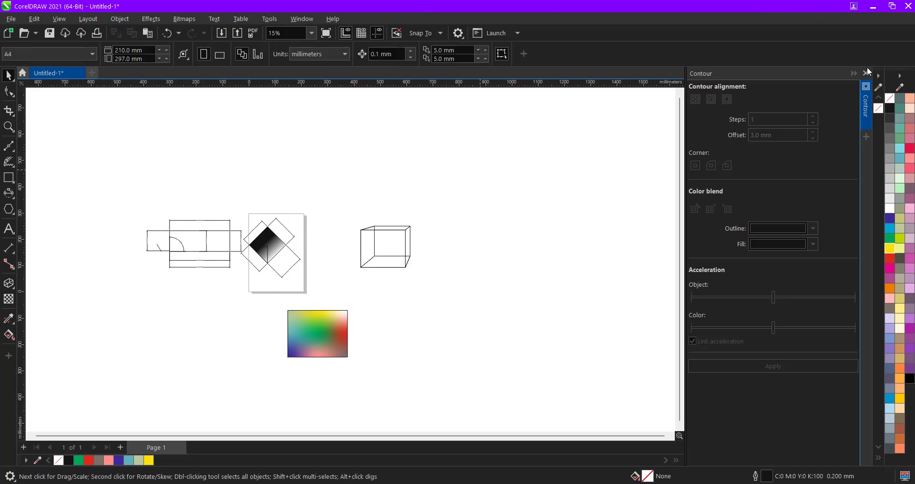
left_click(865, 73)
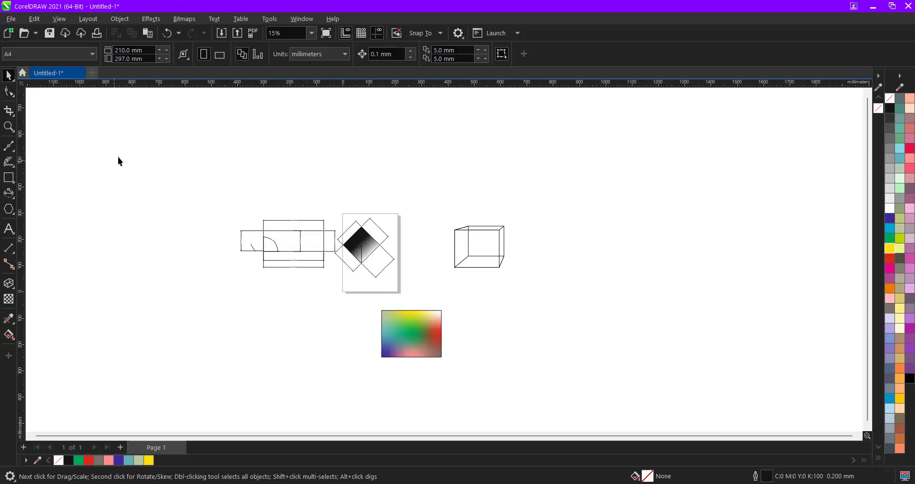
left_click_drag(125, 143, 680, 416)
left_click_drag(601, 376, 157, 148)
scroll(386, 274, "up", 1)
left_click_drag(385, 274, 503, 240)
left_click(503, 241)
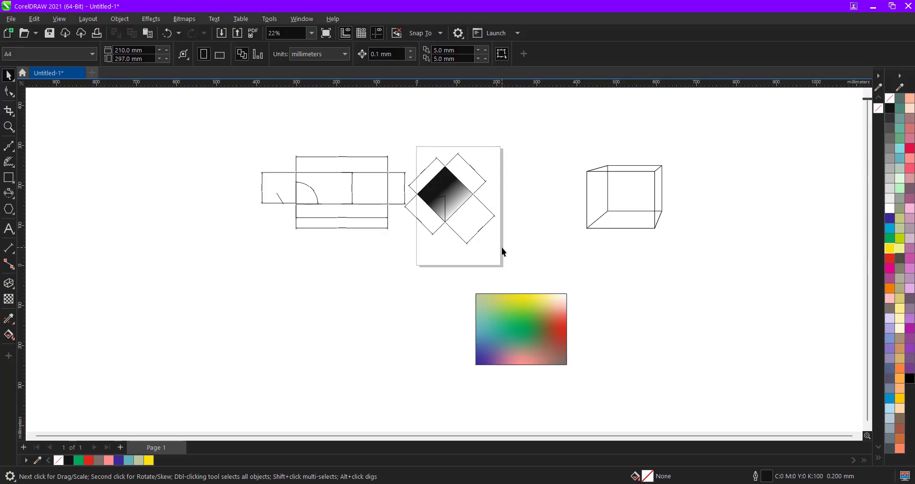